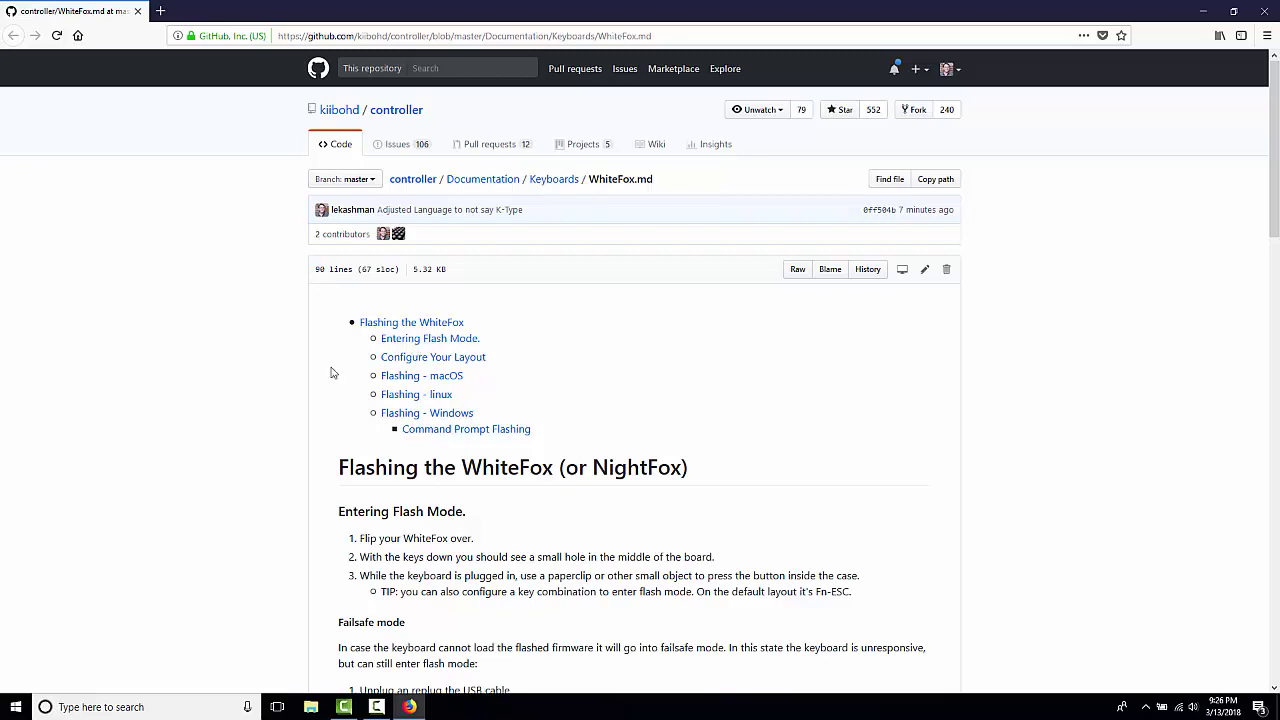
- Go to the Windows section of the WhiteFox flashing guide and open its Zadig link in a new tab
left_click(438, 416)
scroll(440, 400, "up", 2)
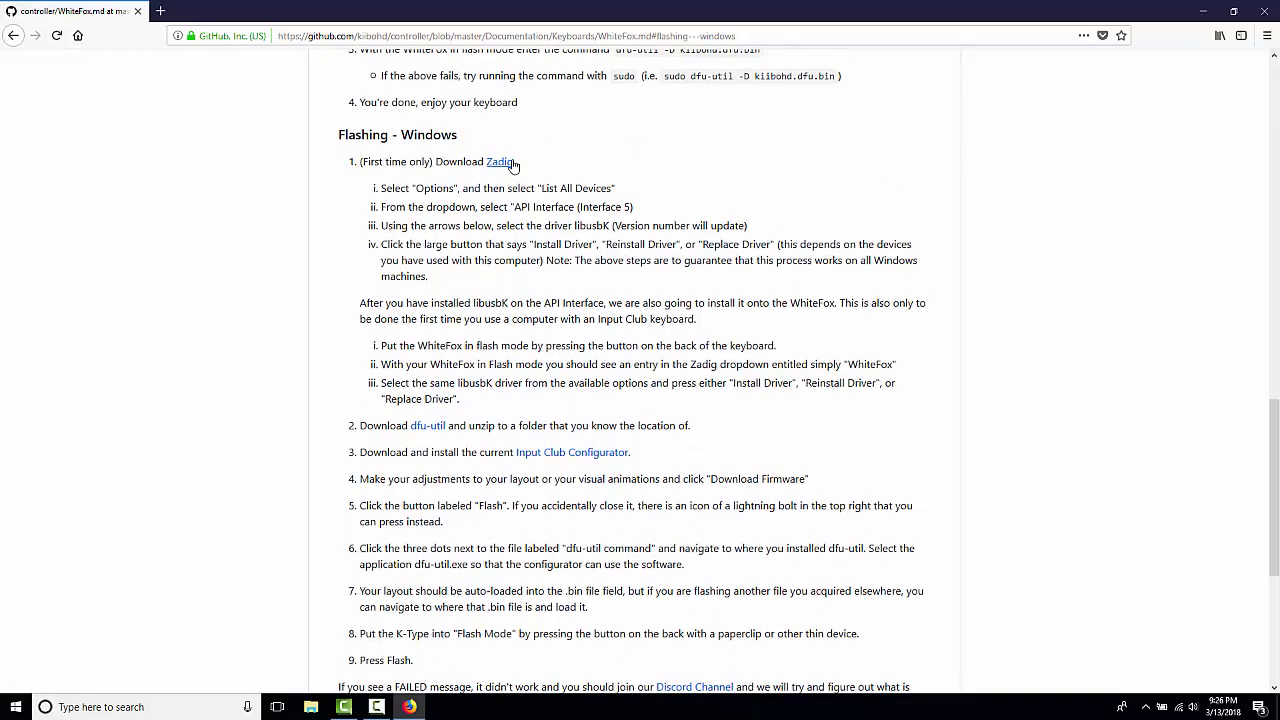
right_click(497, 170)
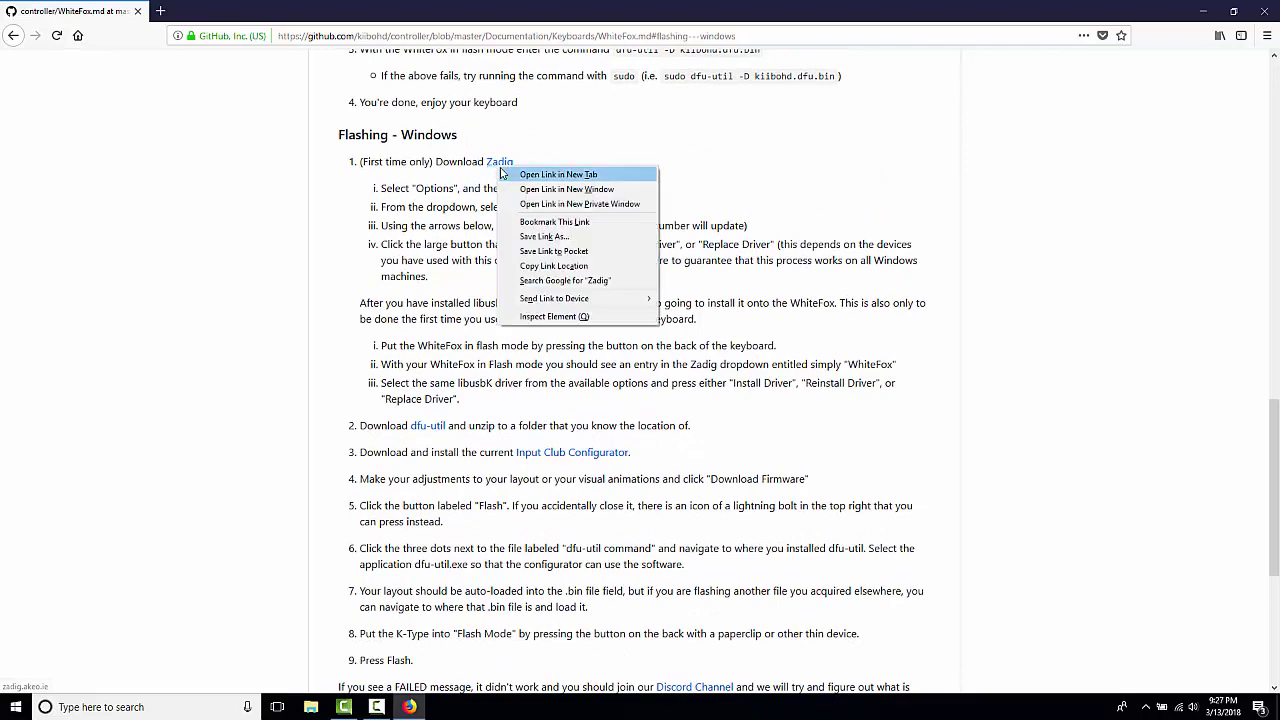
left_click(508, 176)
left_click(219, 18)
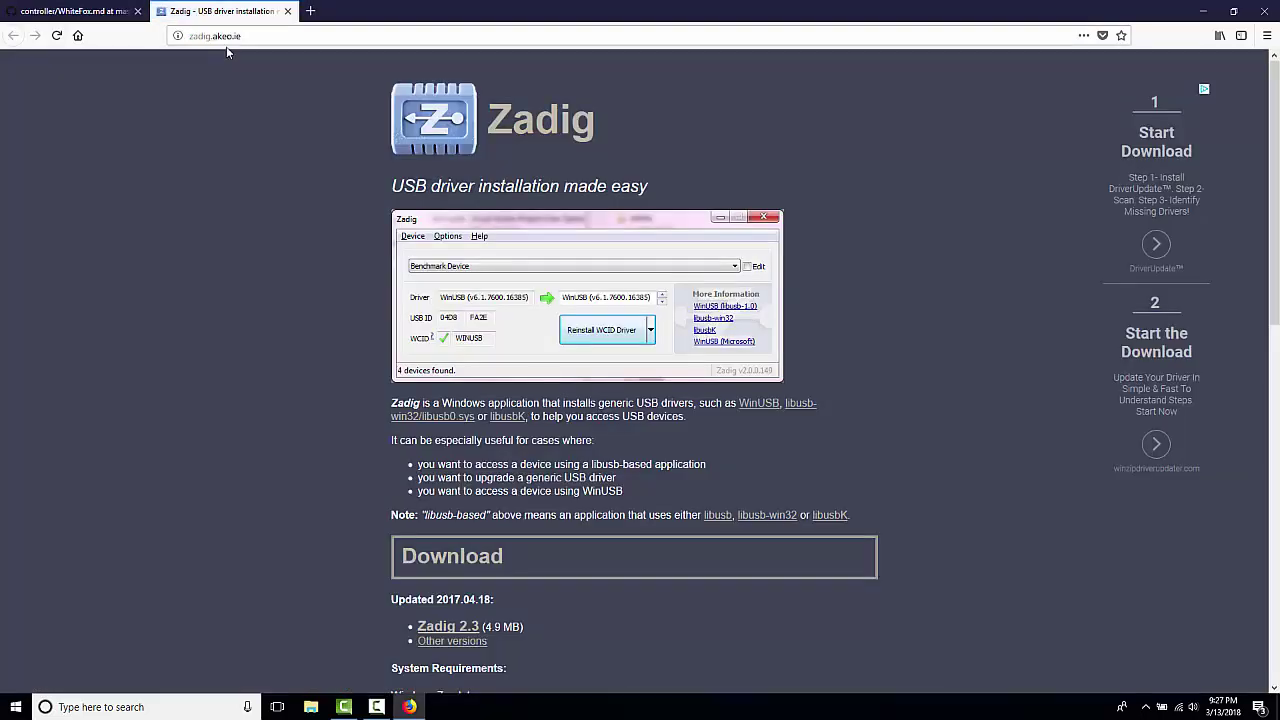
- Download the Zadig 2.3 executable (zadig-2.3.exe) and launch Zadig
left_click(462, 628)
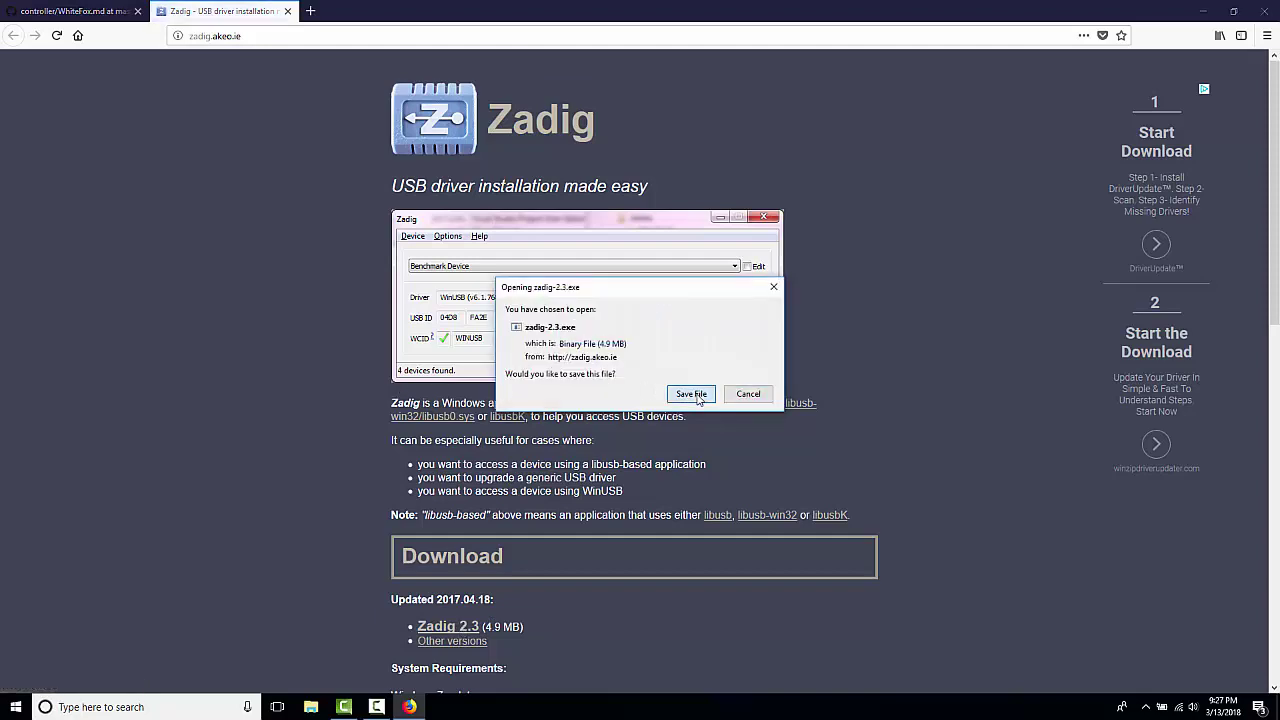
left_click(697, 396)
left_click(148, 707)
type("z")
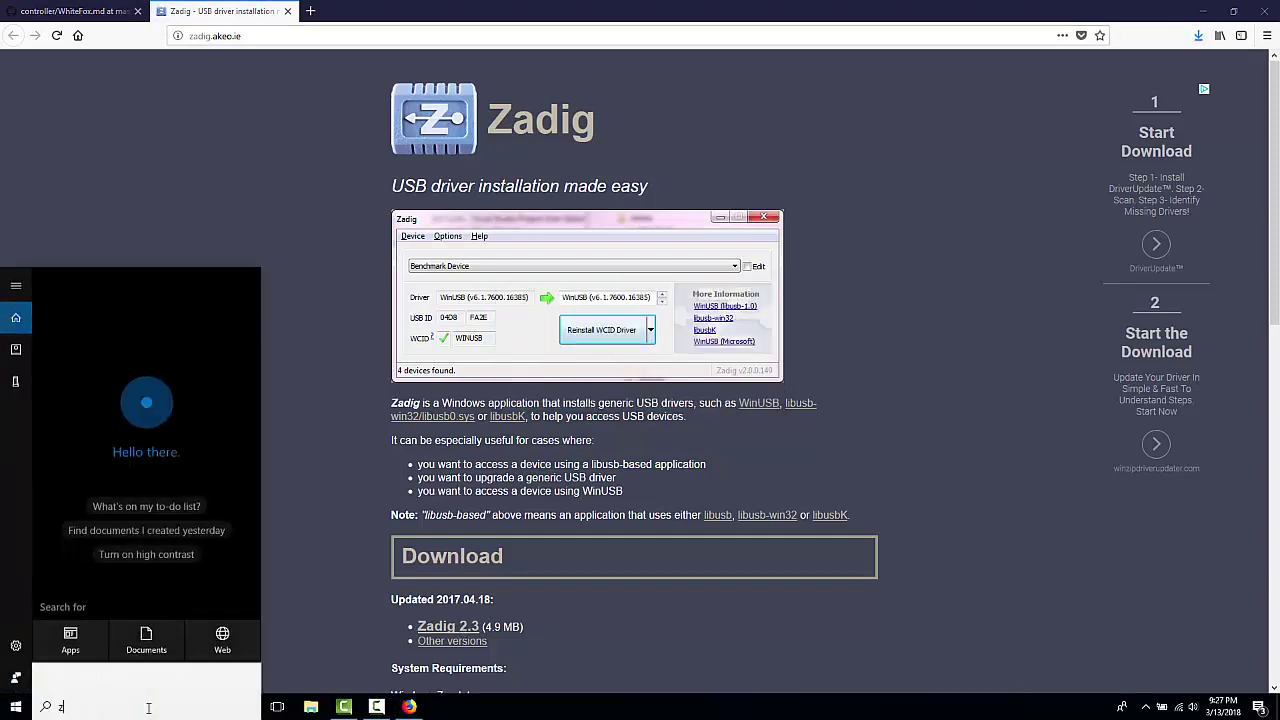
type("adi")
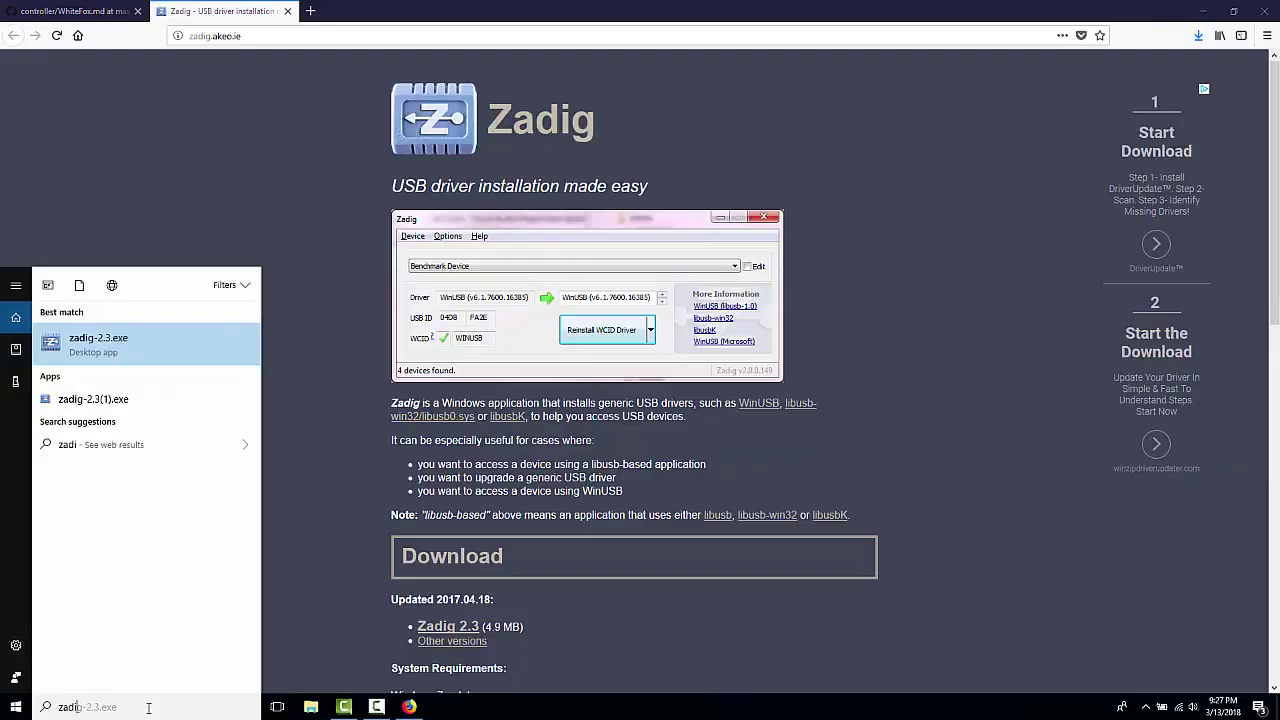
key("Escape")
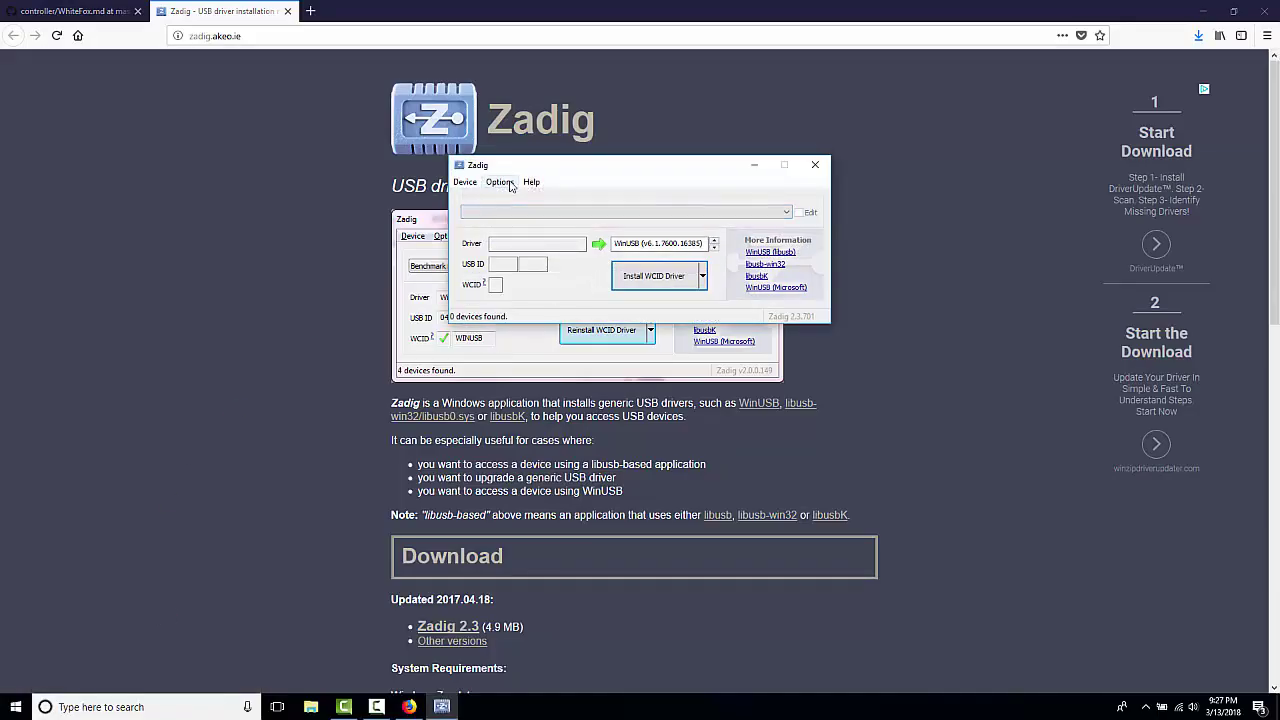
- Consult the guide's Windows driver instructions, and in Zadig list all devices and select RawIO API Interface (Interface 5)
left_click(97, 16)
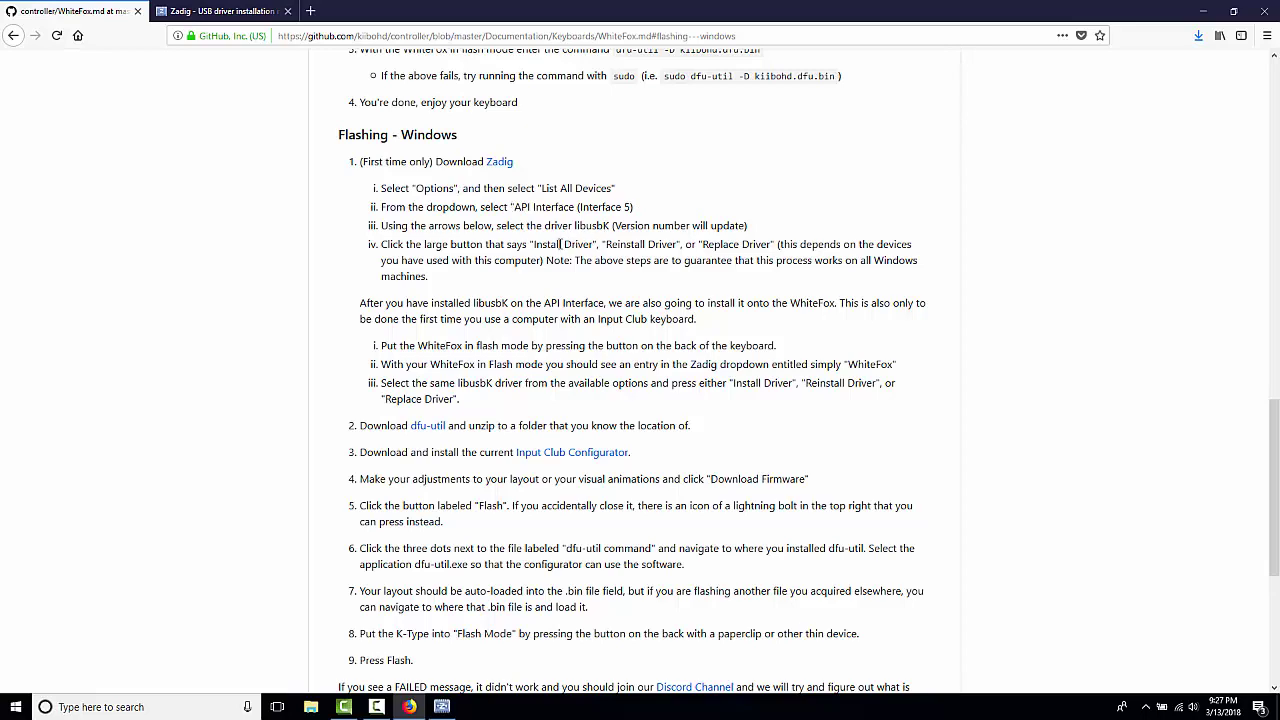
left_click_drag(575, 226, 618, 226)
left_click(611, 226)
key("alt+Tab")
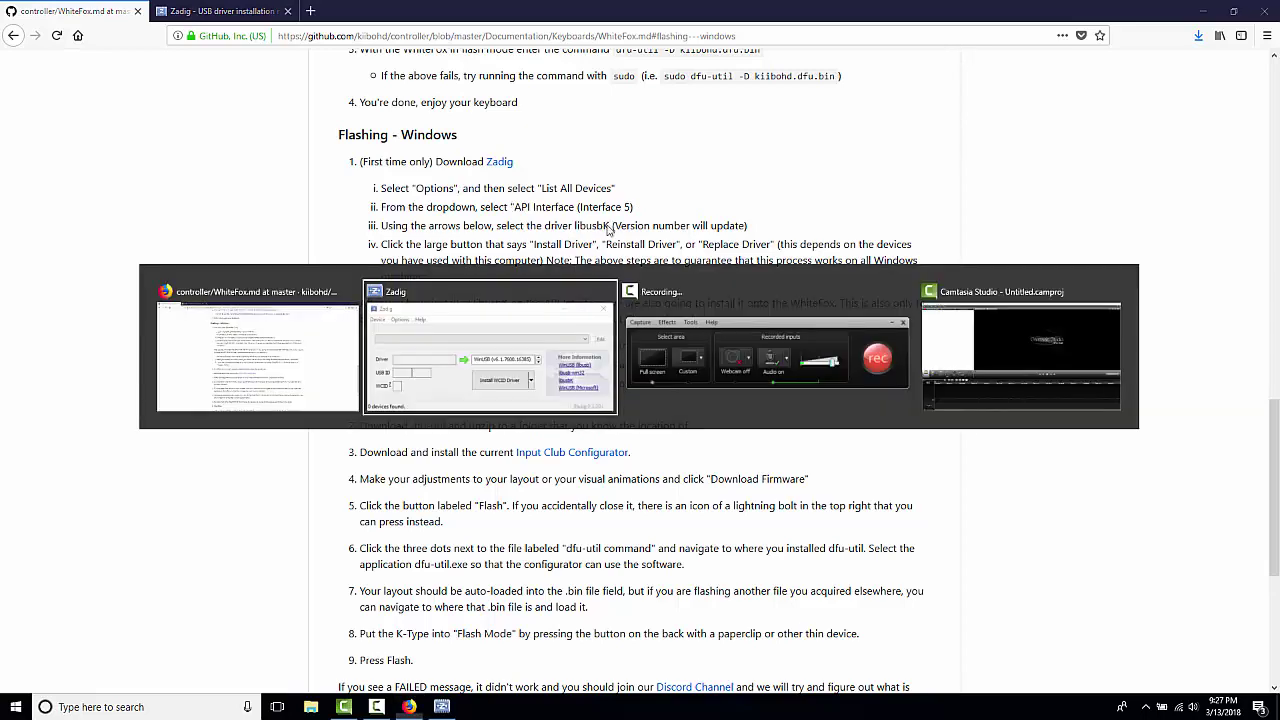
left_click(499, 182)
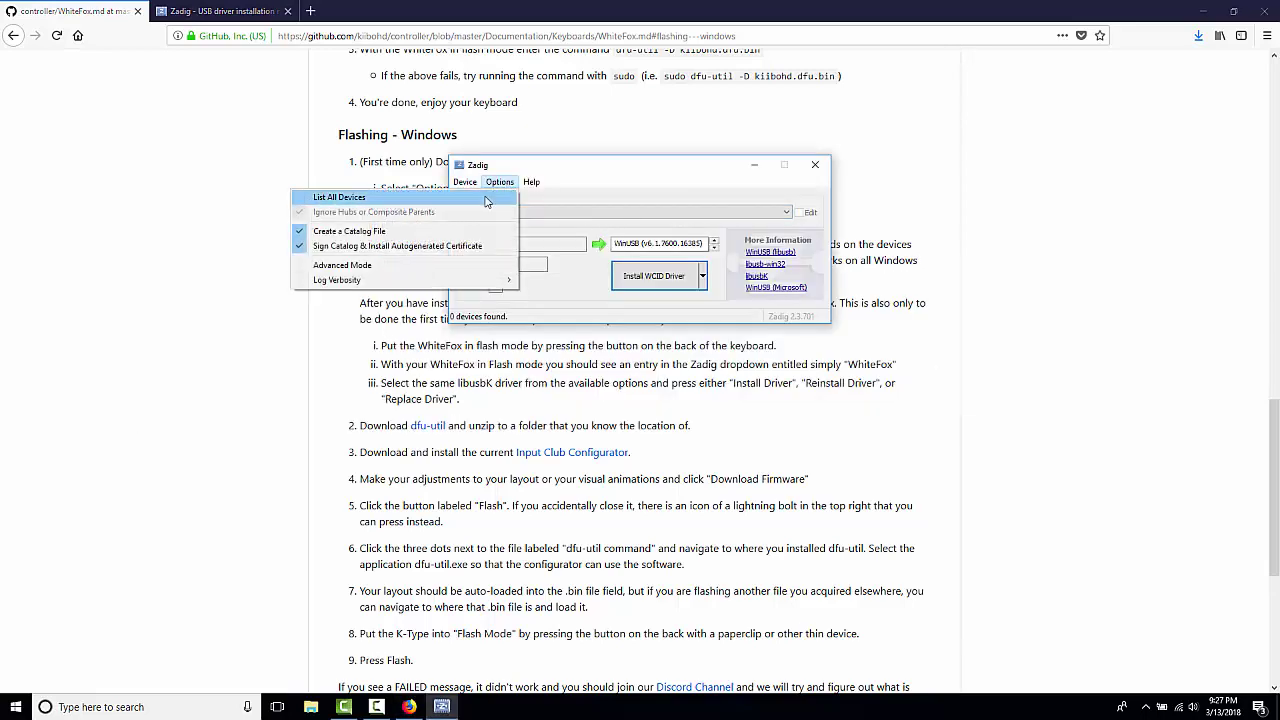
left_click(339, 197)
left_click(522, 212)
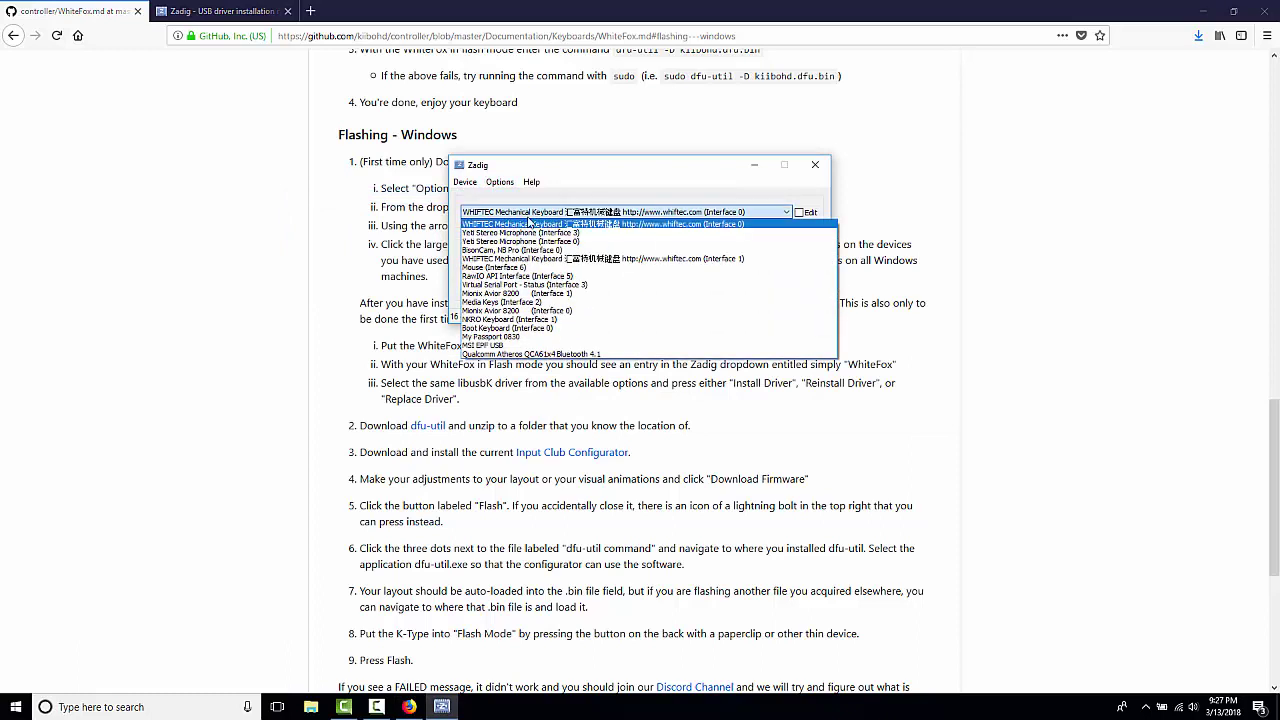
left_click(547, 276)
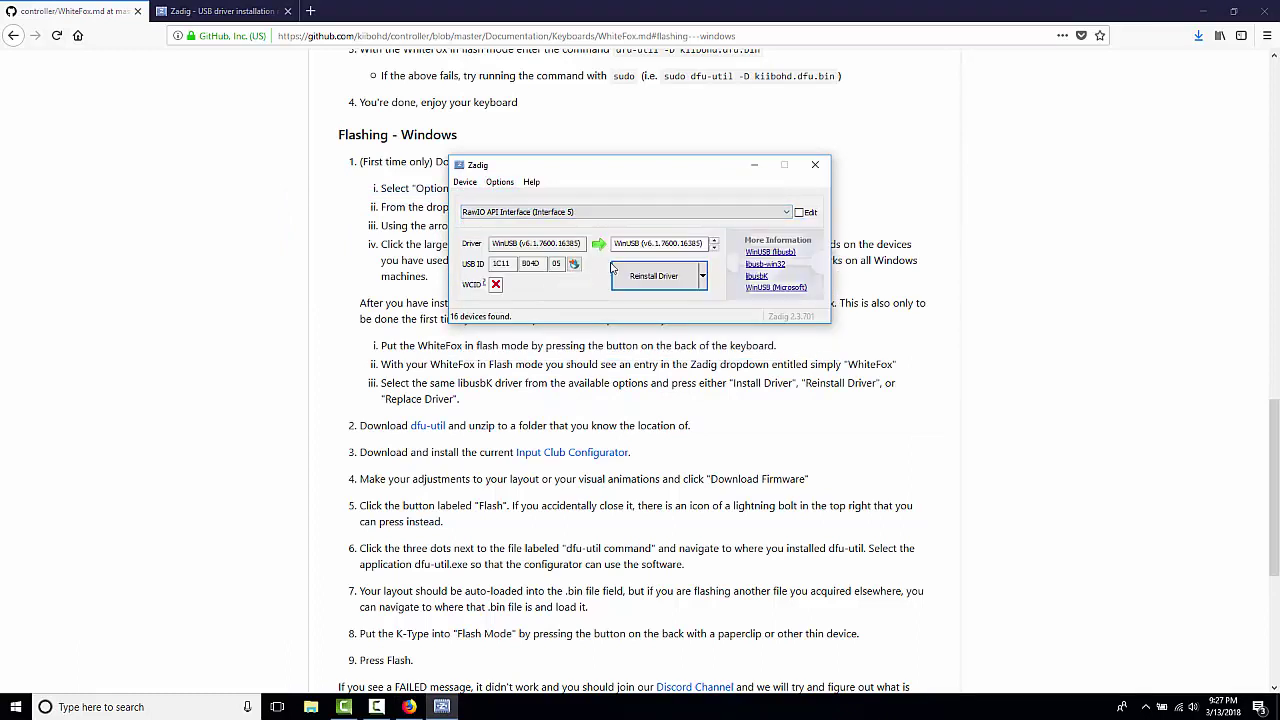
- Replace the driver of the RawIO API Interface with libusbK (v3.0.7.0)
left_click(714, 248)
left_click(714, 249)
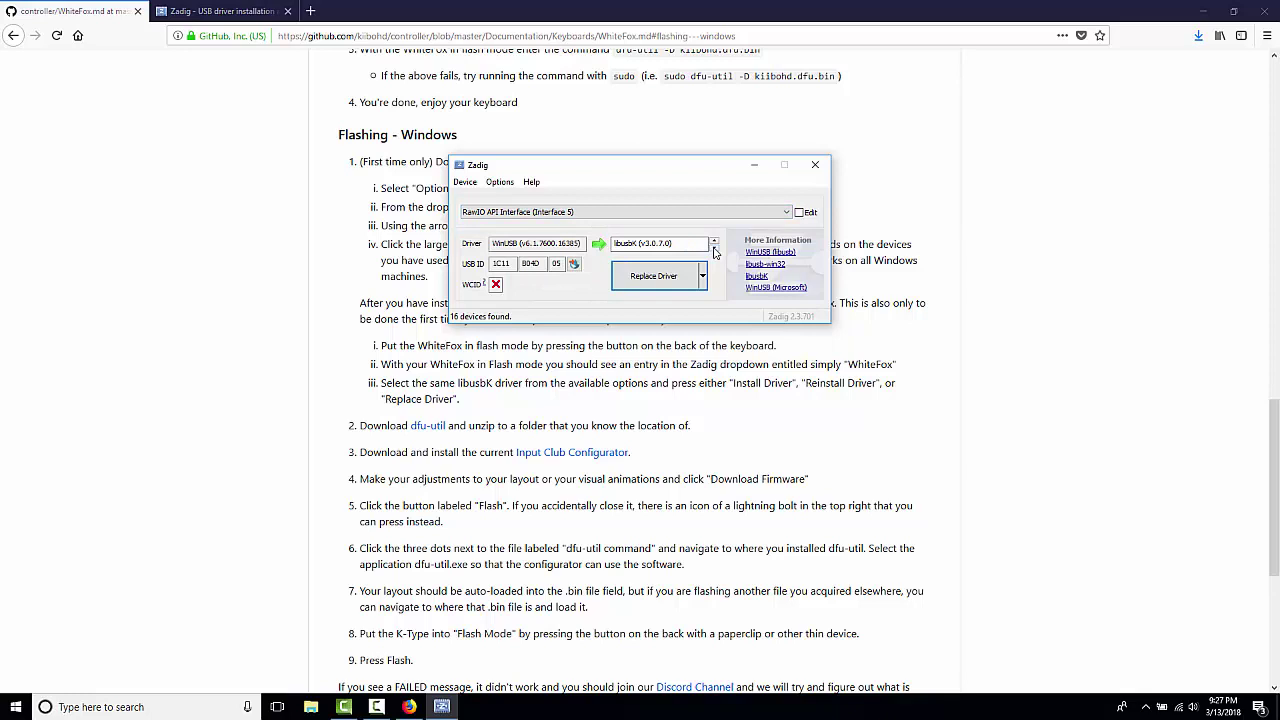
left_click(647, 279)
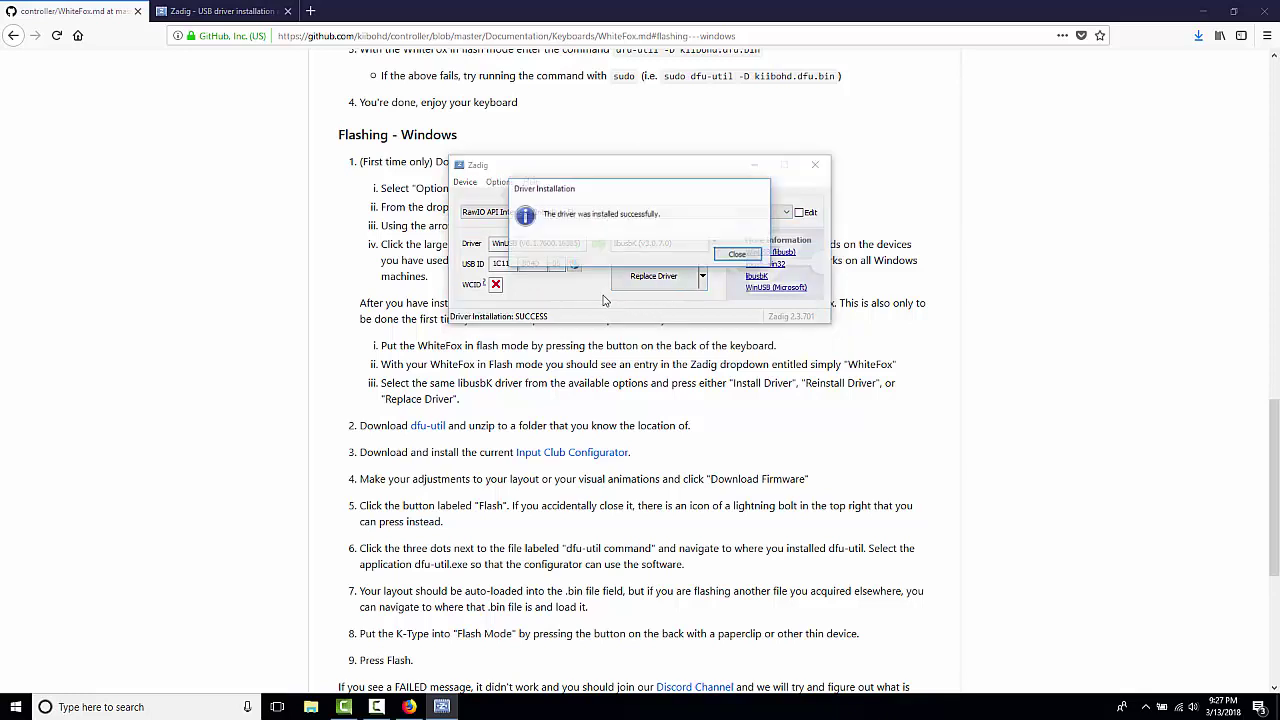
left_click(737, 254)
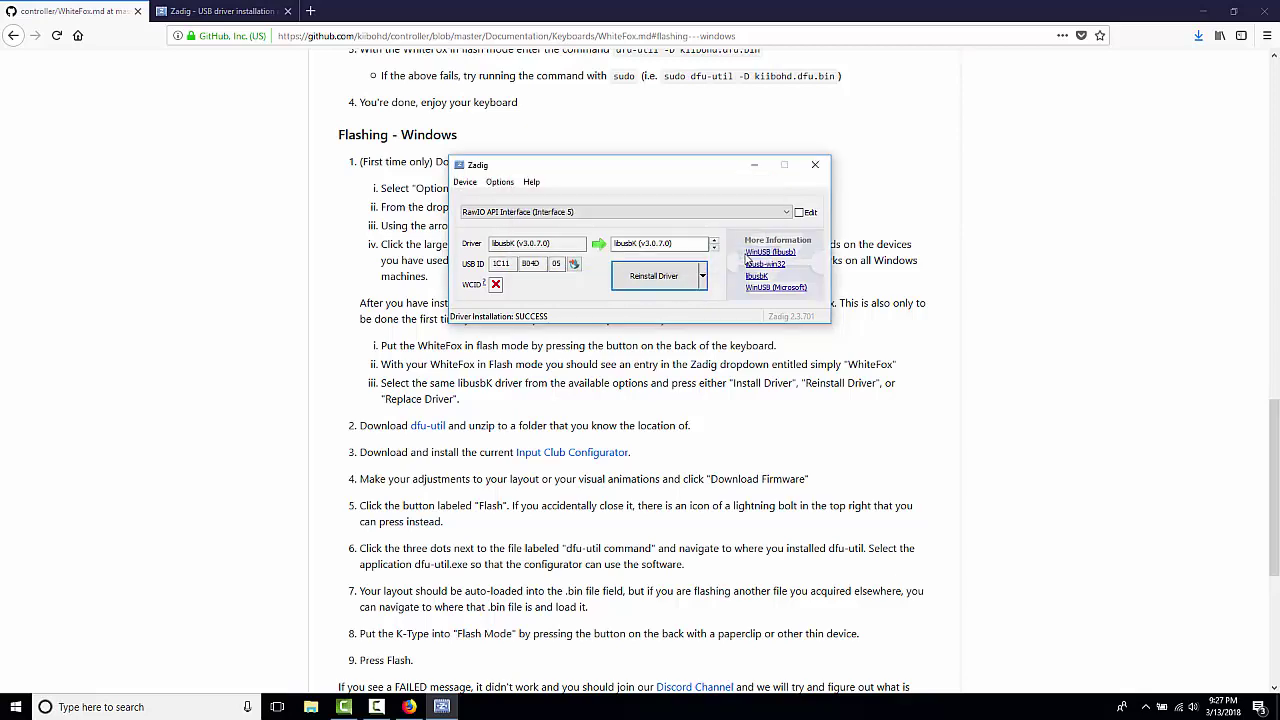
- Move the Zadig window clear of the instructions and refresh its device list by turning List All Devices off and on again
left_click_drag(530, 174, 860, 98)
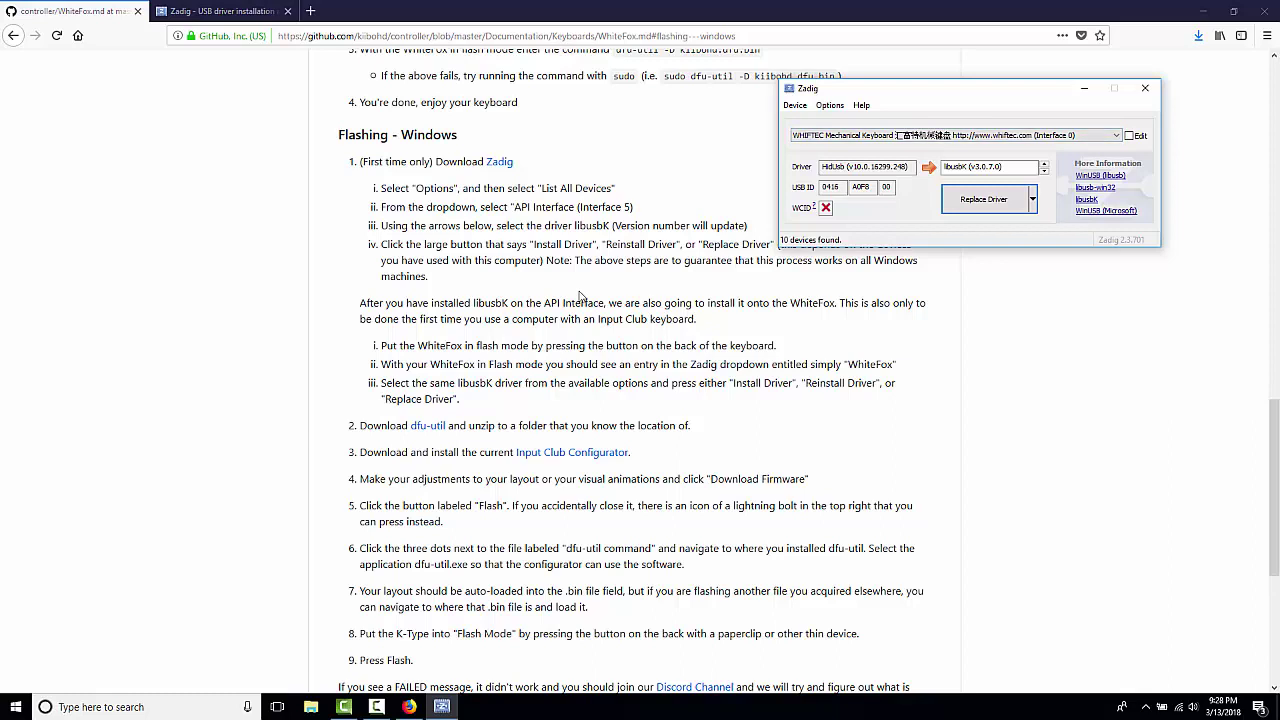
left_click(830, 105)
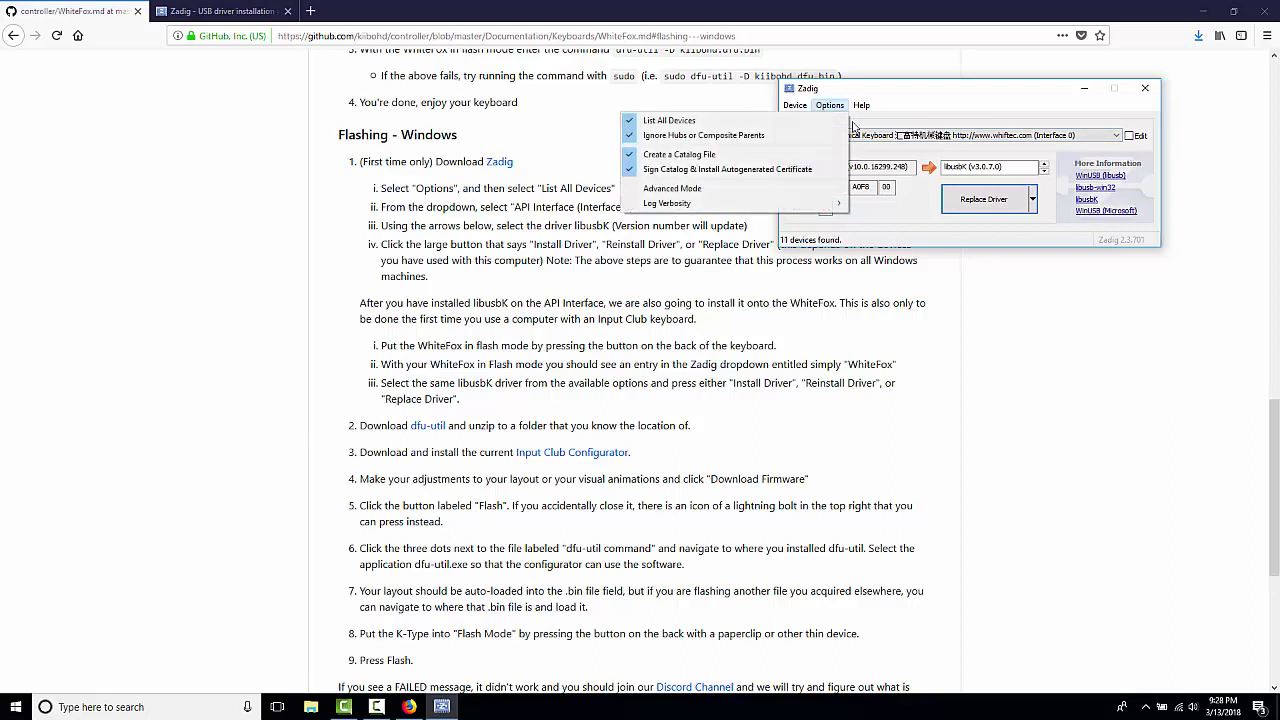
key("Down")
key("Return")
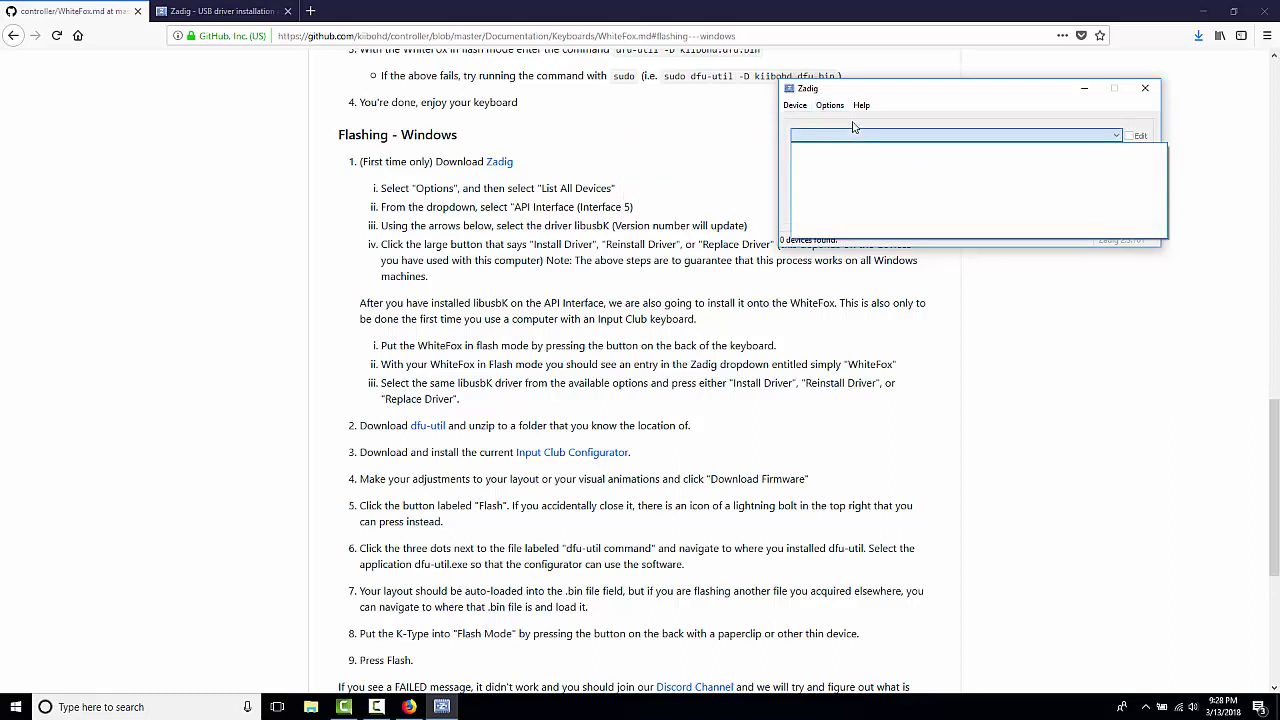
key("alt+o")
key("Return")
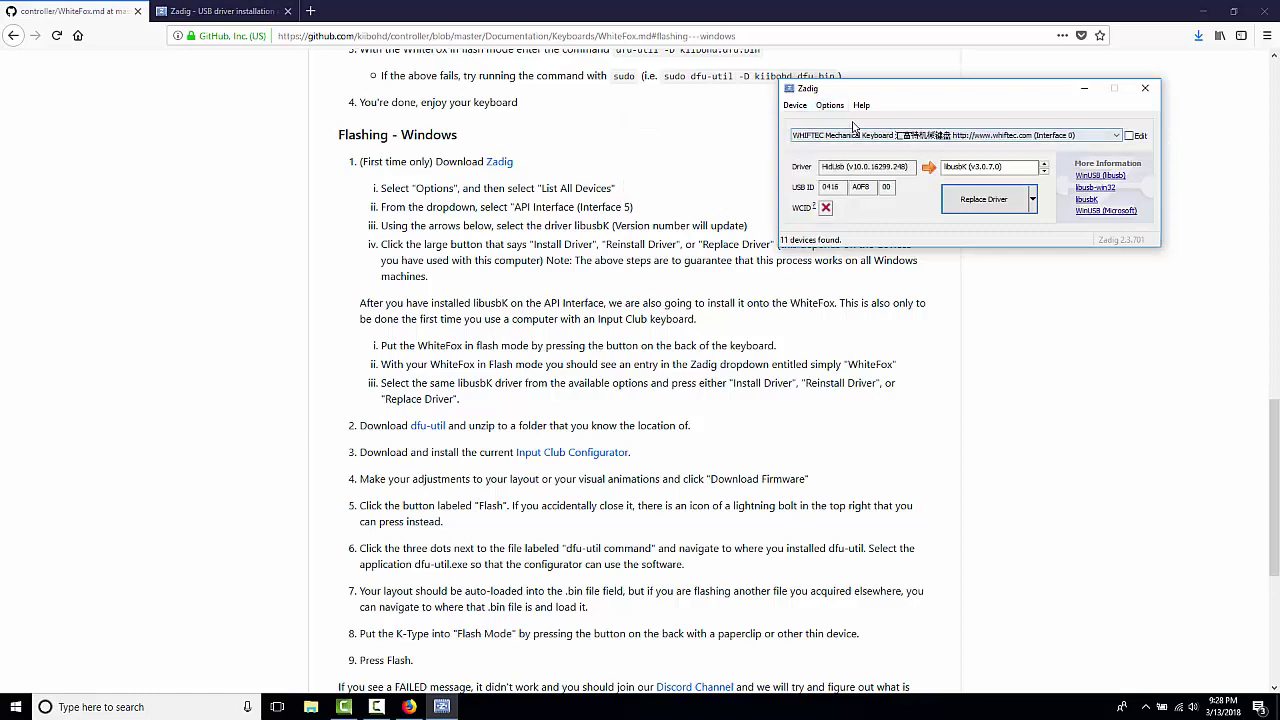
- Select the WhiteFox device, reinstall its libusbK (v3.0.7.0) driver, and close Zadig
key("alt+Down")
key("Down")
key("Down")
key("Down")
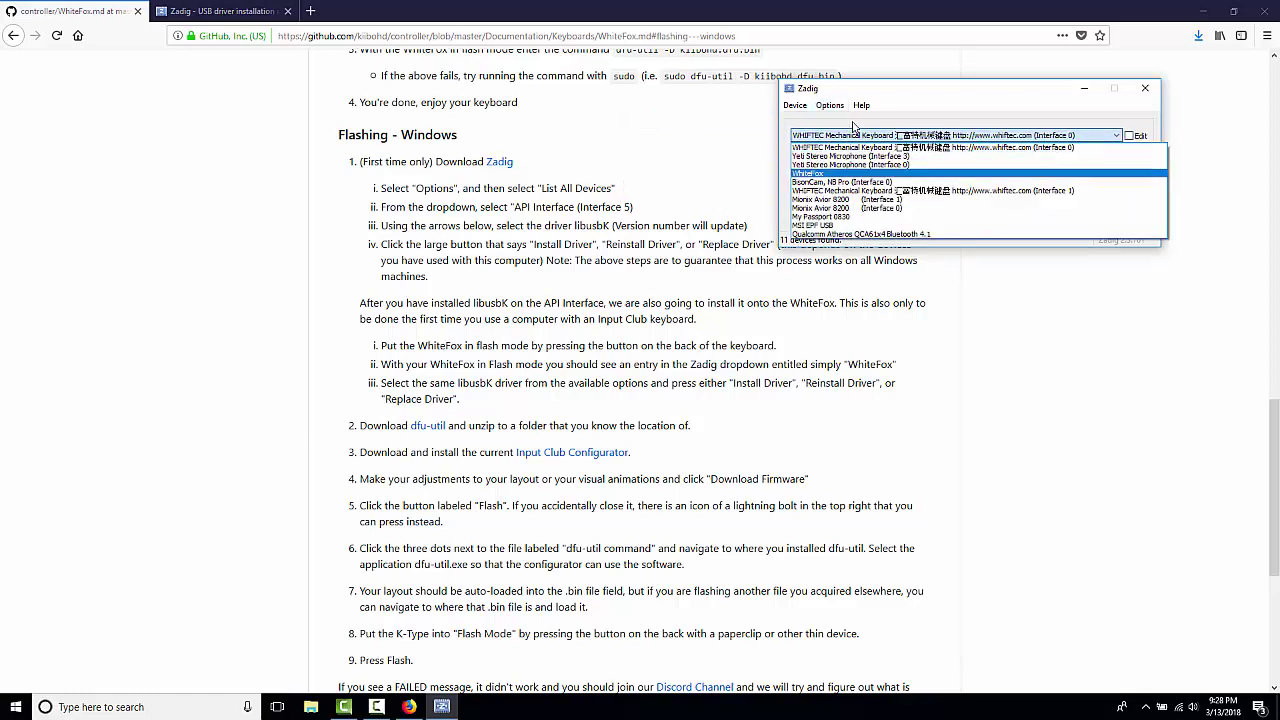
key("Return")
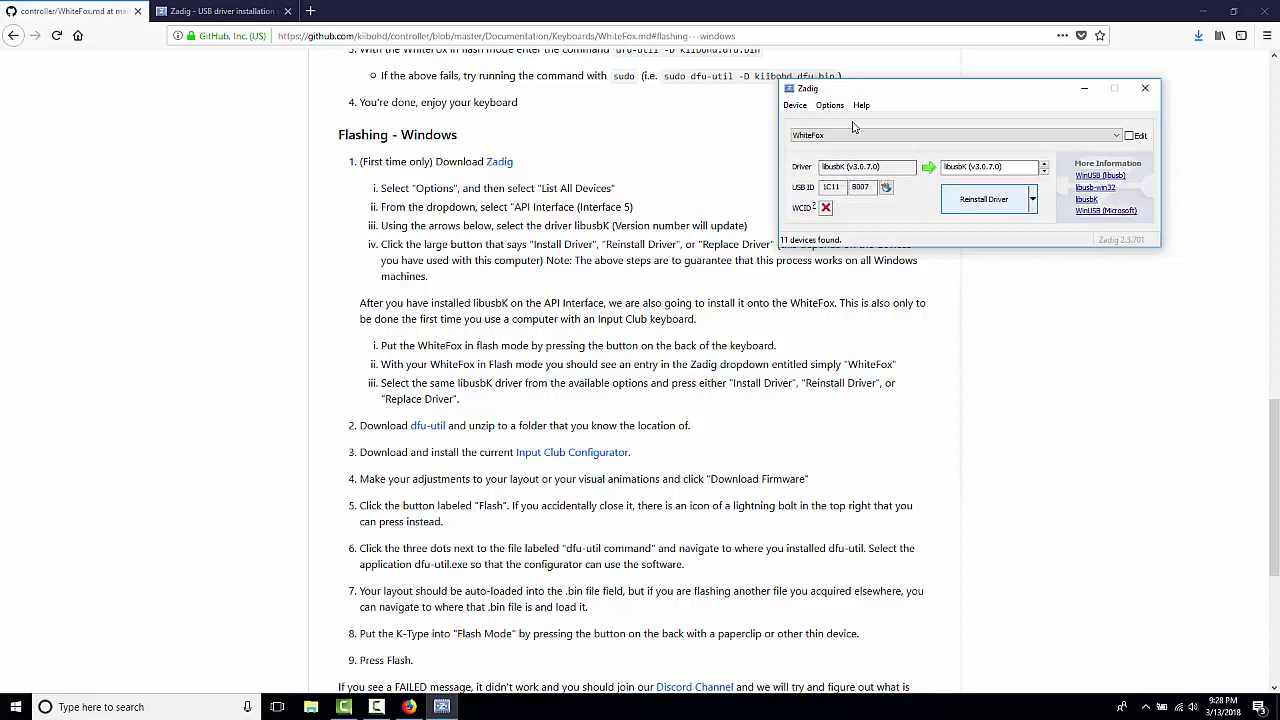
key("Return")
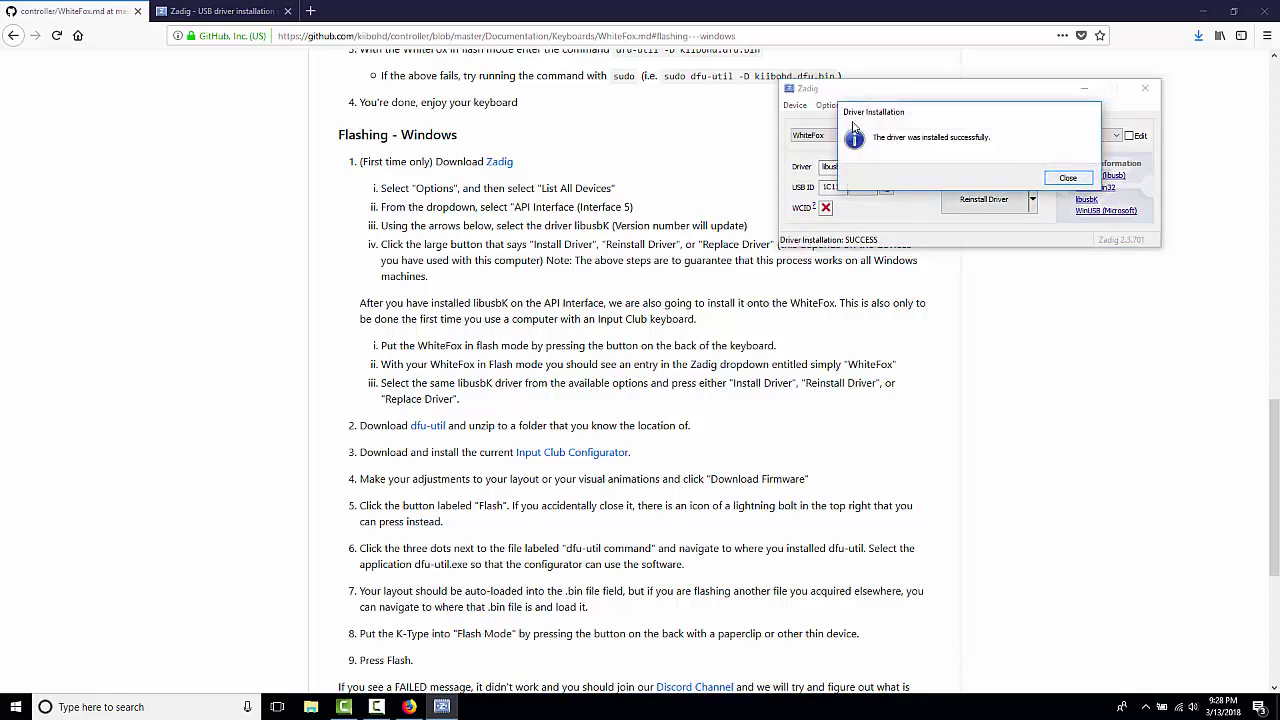
key("Return")
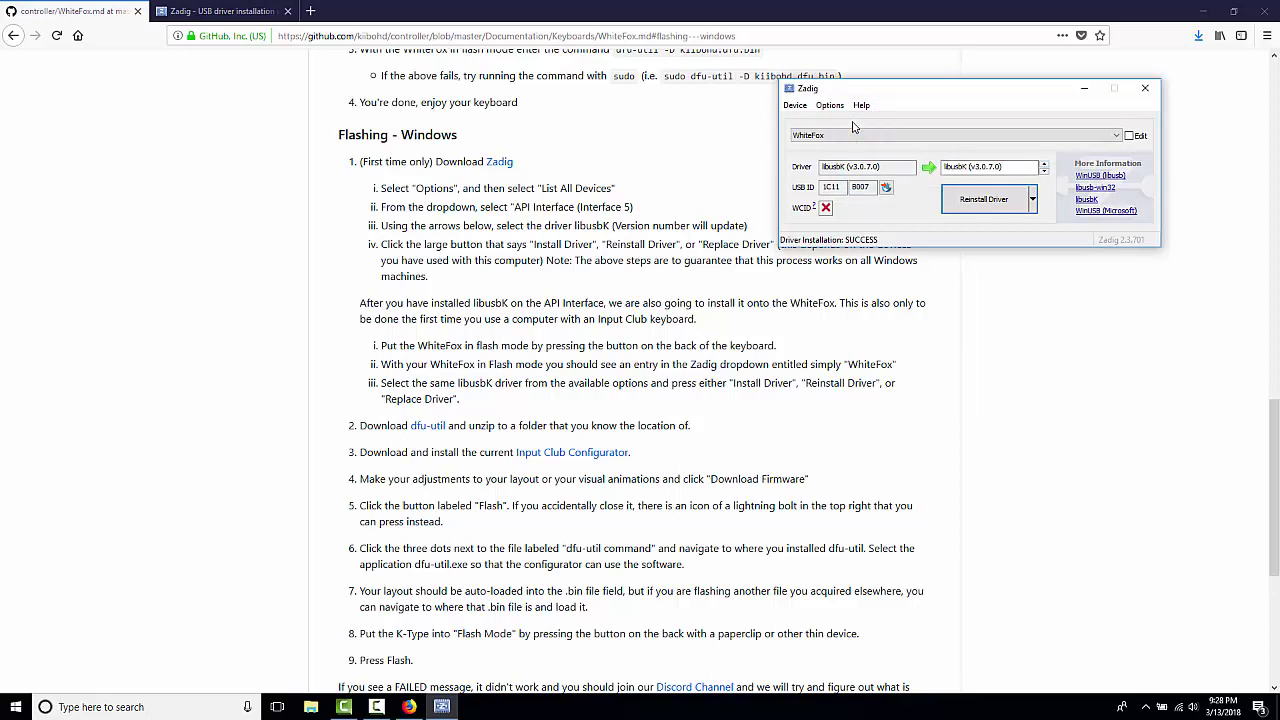
key("alt+F4")
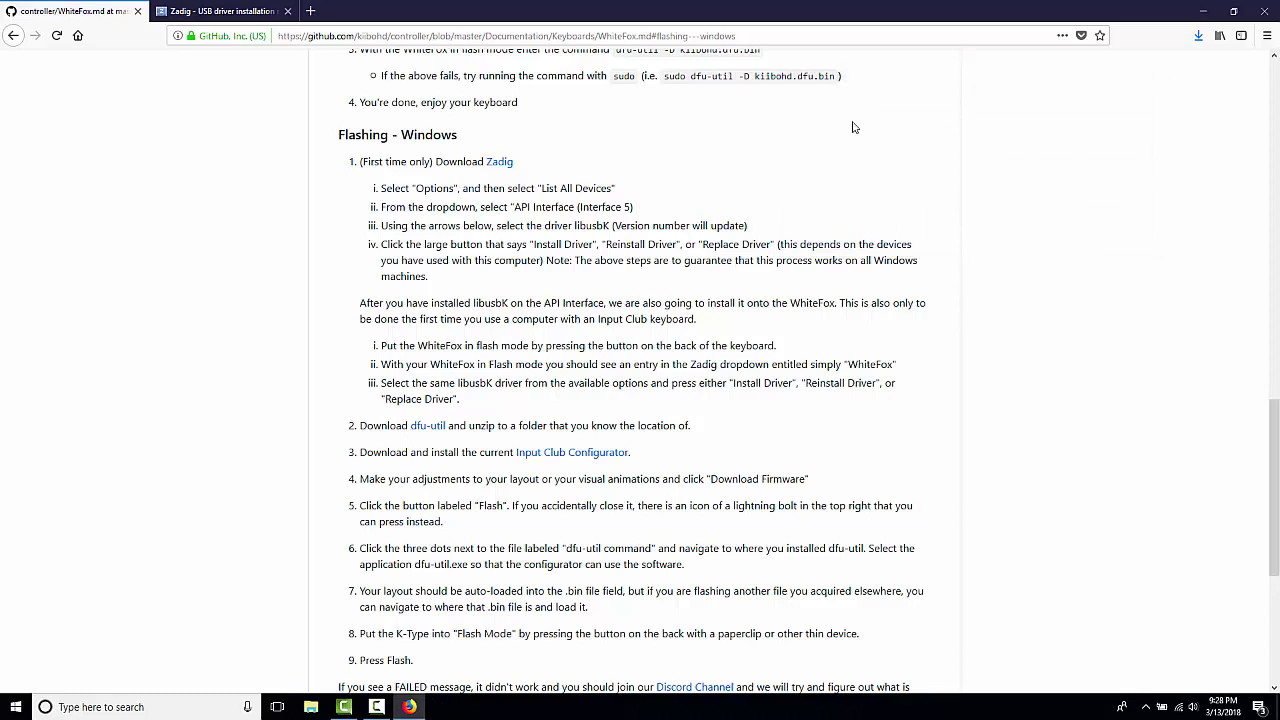
- Open the guide's dfu-util link in a new tab and save dfu-util-0.9-win64.zip from the releases listing
right_click(427, 430)
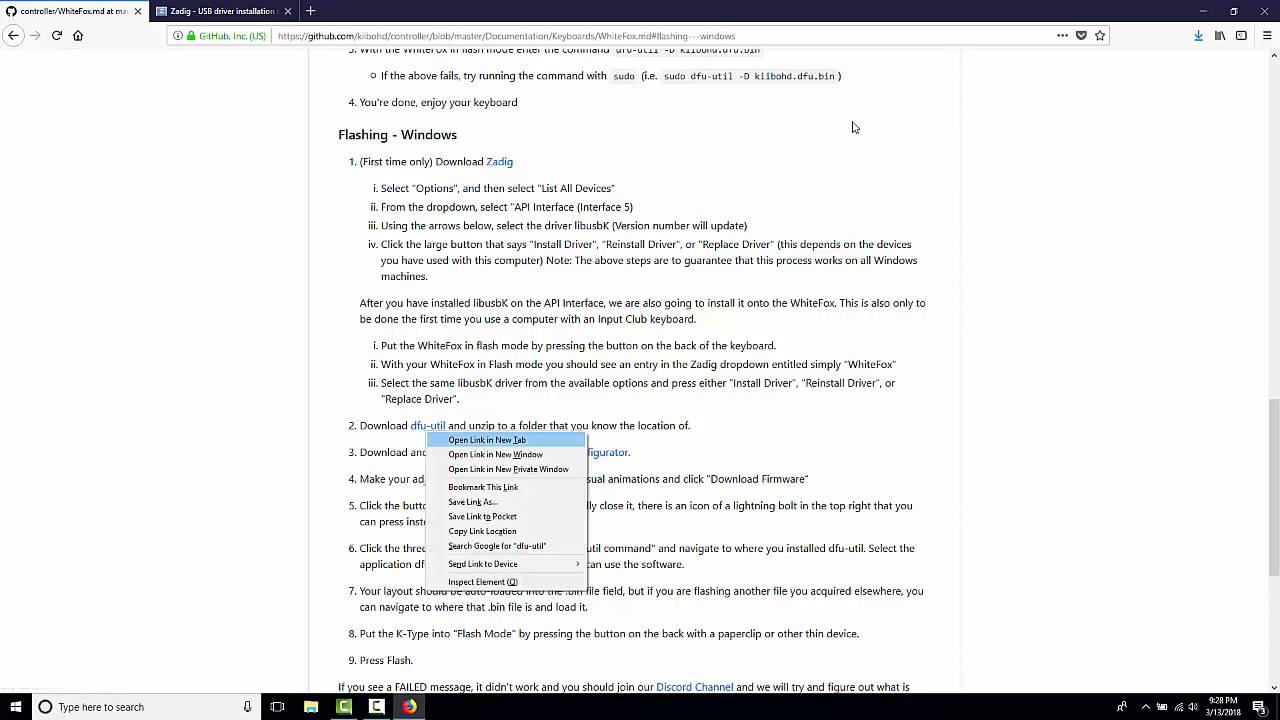
key("Return")
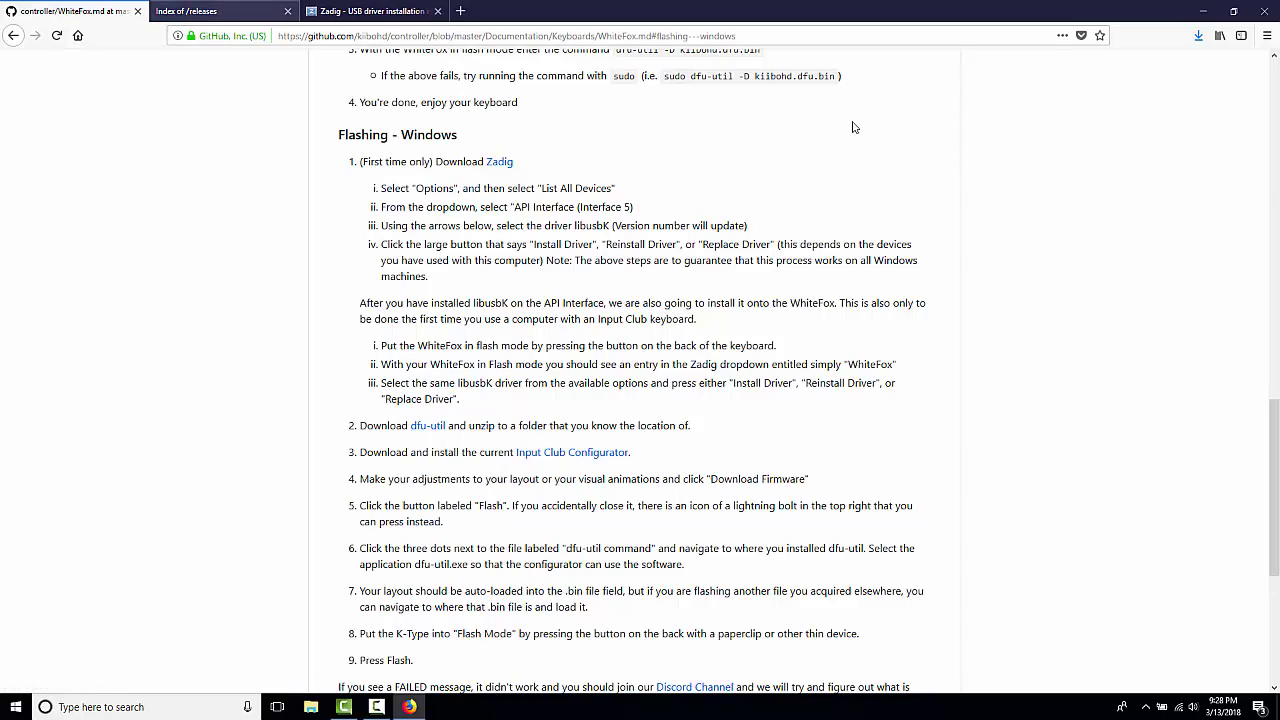
key("ctrl+Tab")
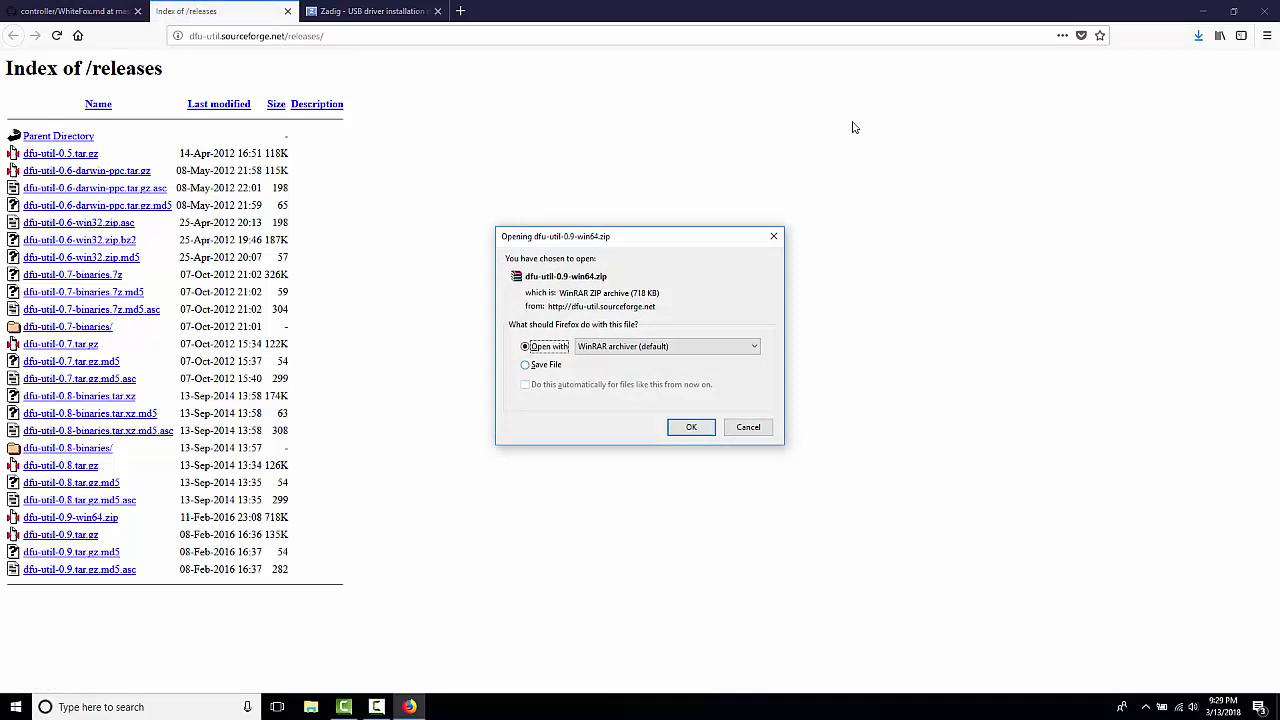
key("Down")
key("Return")
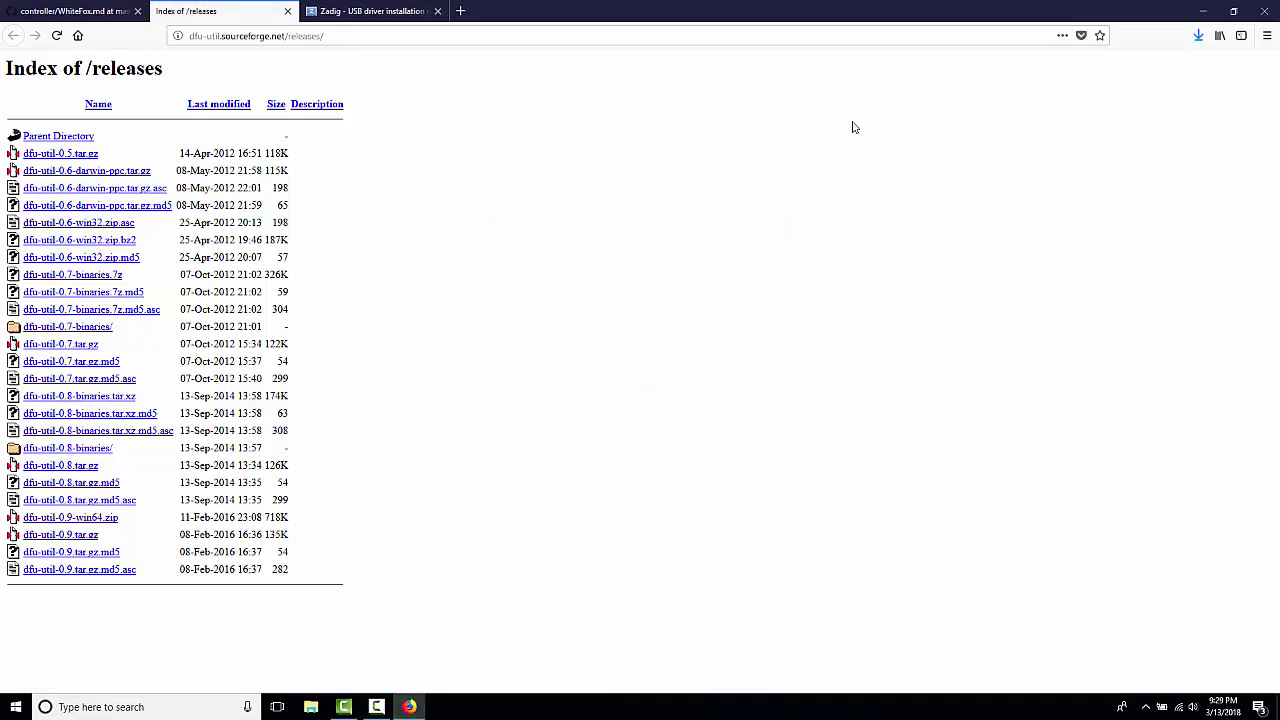
- Extract the dfu-util-0.9-win64 archive in the Downloads folder into its own dfu-util-0.9-win64 folder
key("super+e")
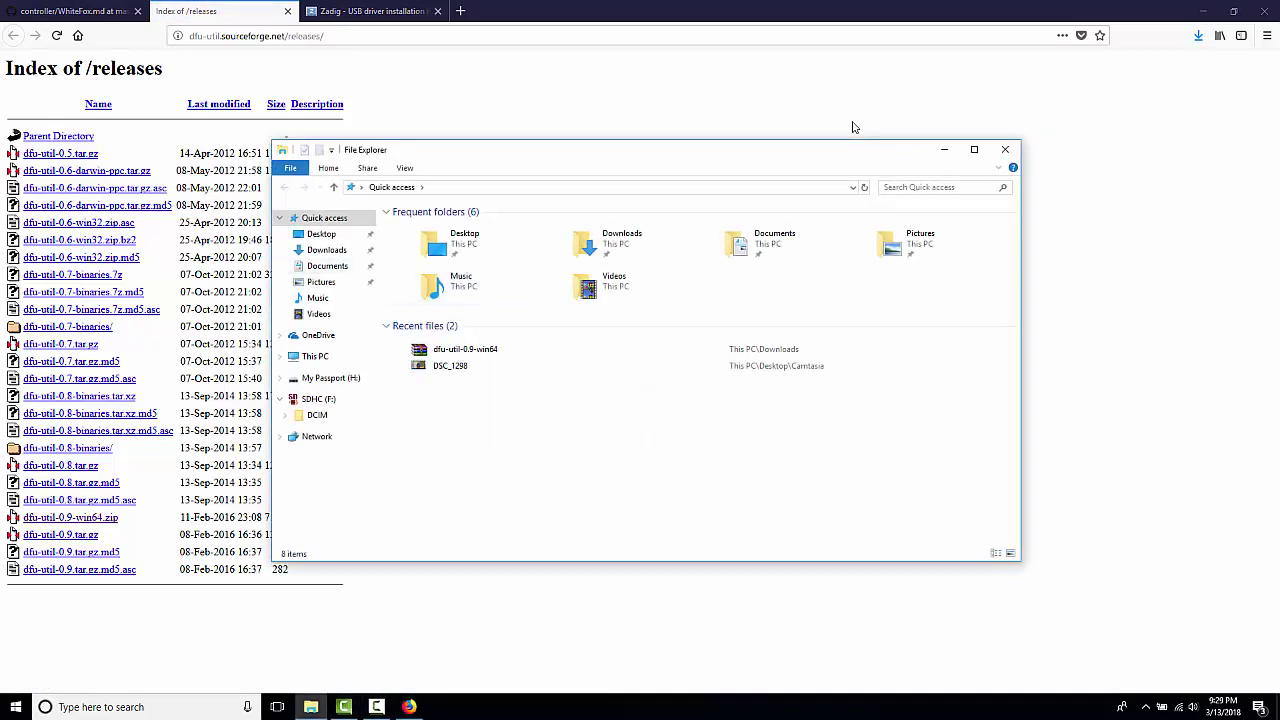
key("Tab")
key("Down")
key("Down")
key("space")
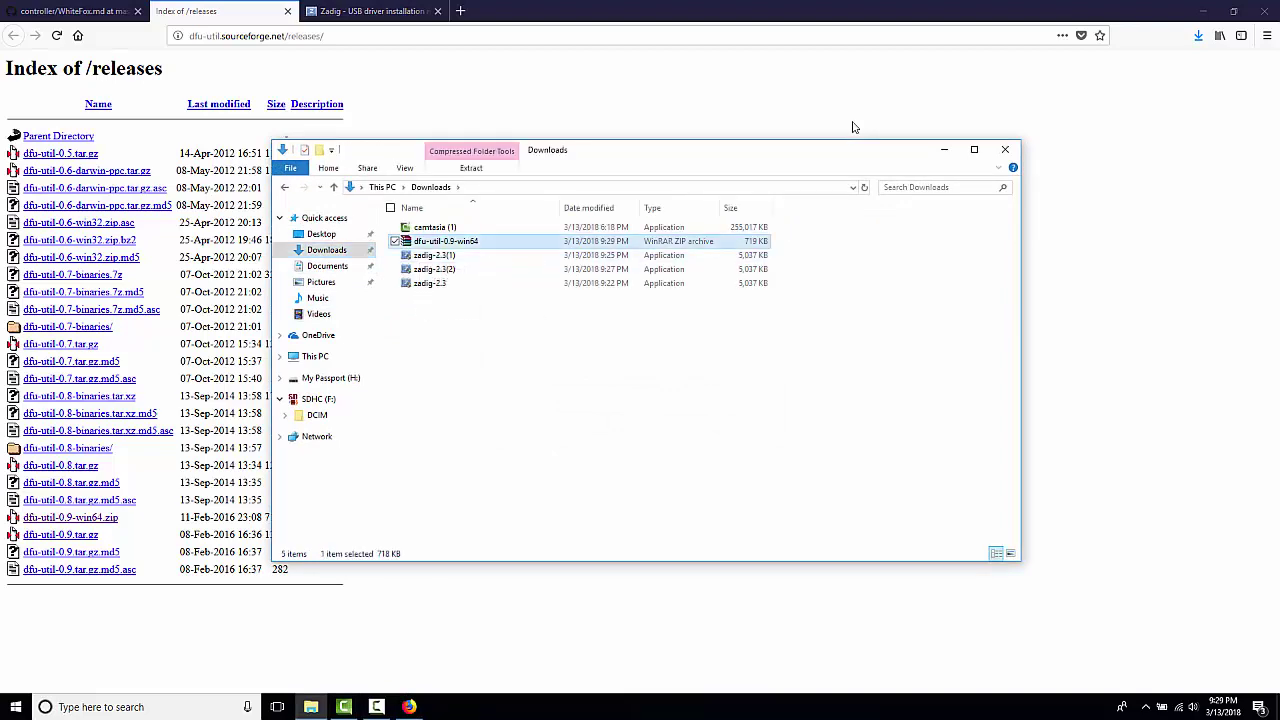
key("shift+F10")
key("Down")
key("Down")
key("Down")
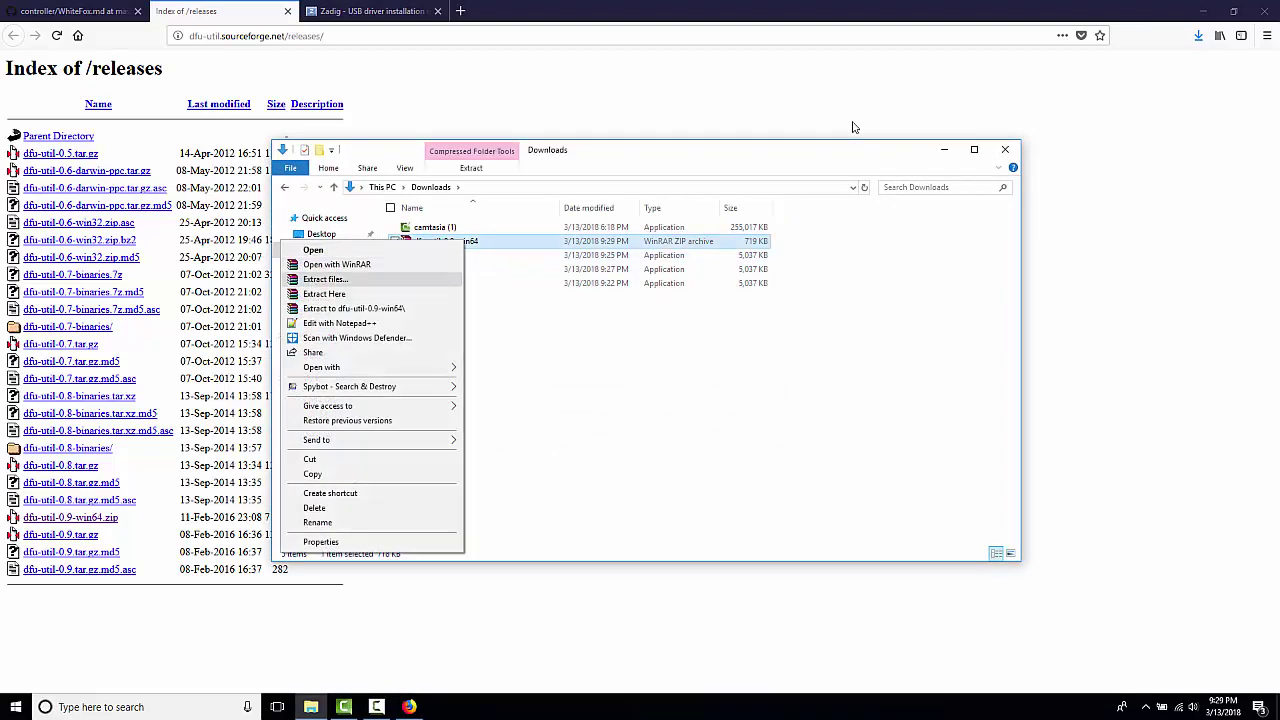
key("Return")
key("Return")
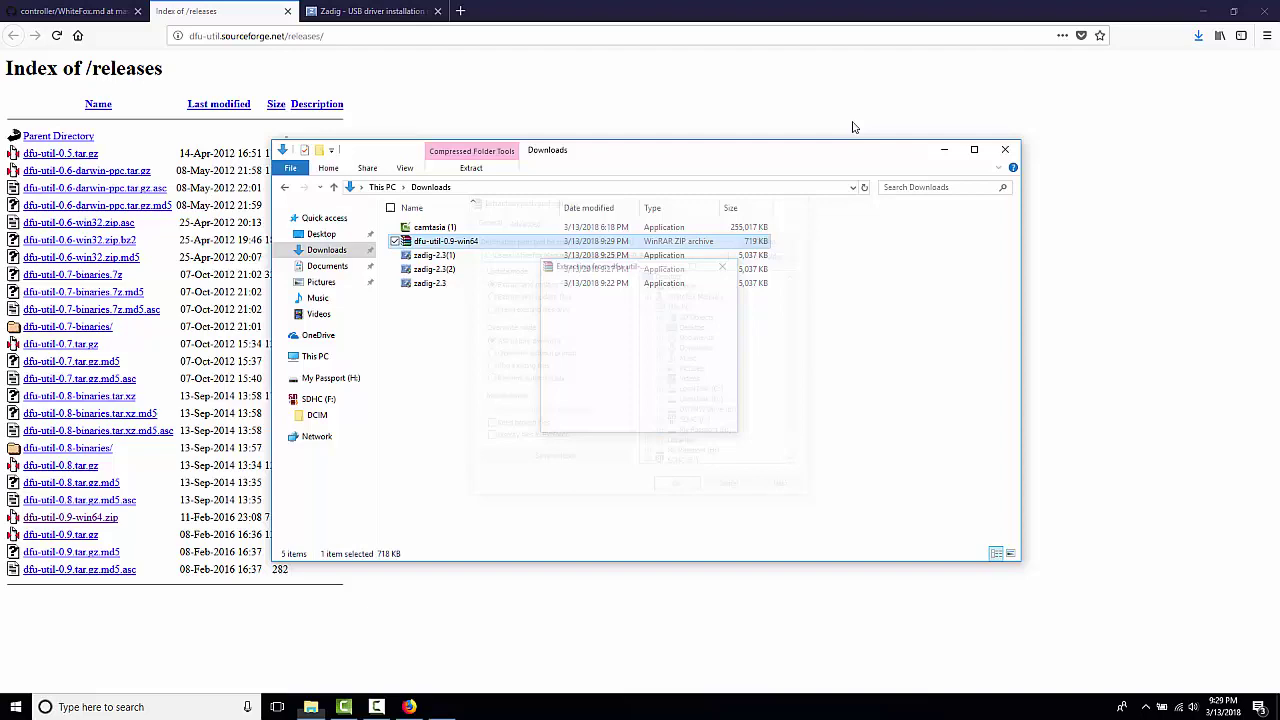
- Move the extracted dfu-util-0.9-win64 folder to the desktop and return to the flashing guide, closing the dfu-util releases page
key("End")
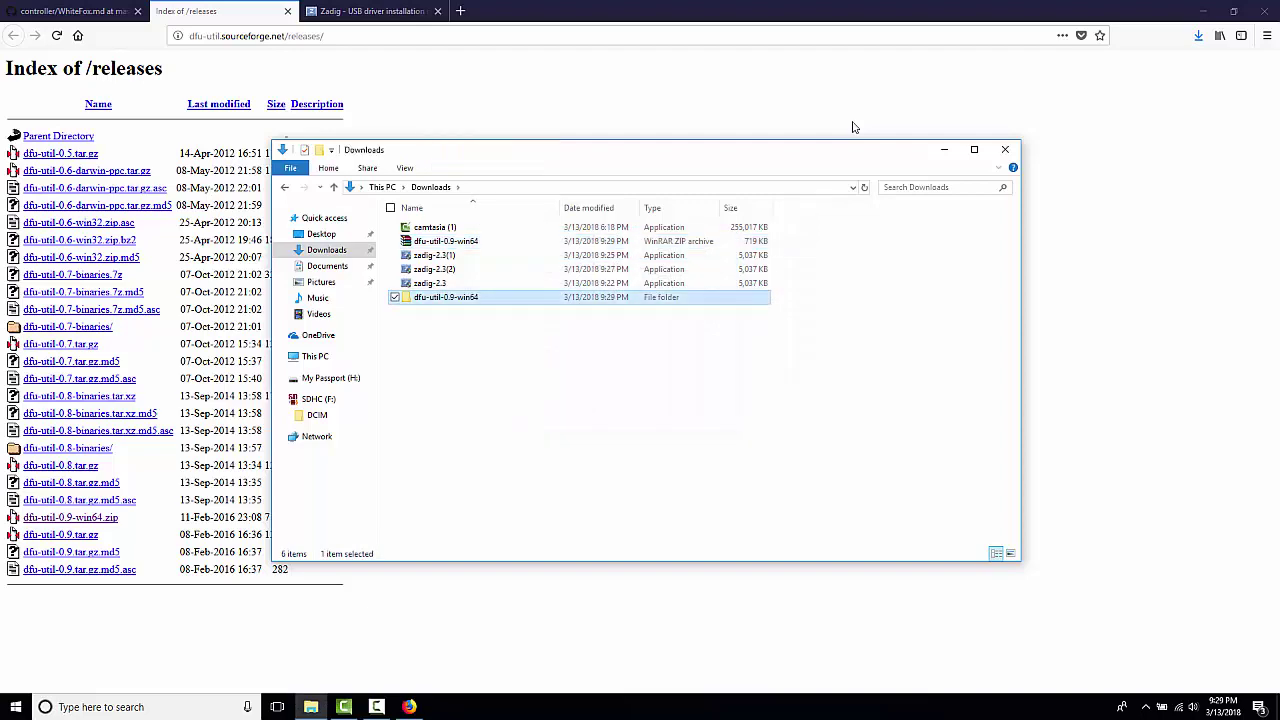
left_click_drag(446, 297, 88, 175)
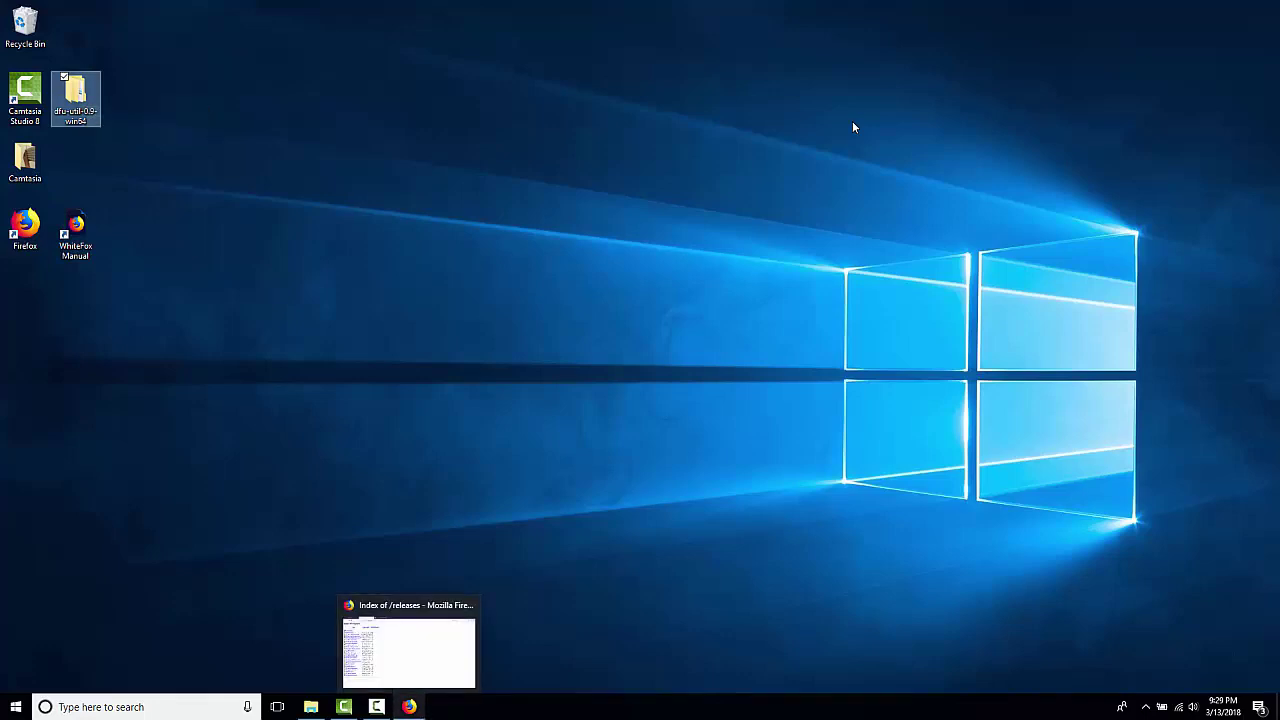
key("alt+Tab")
key("ctrl+w")
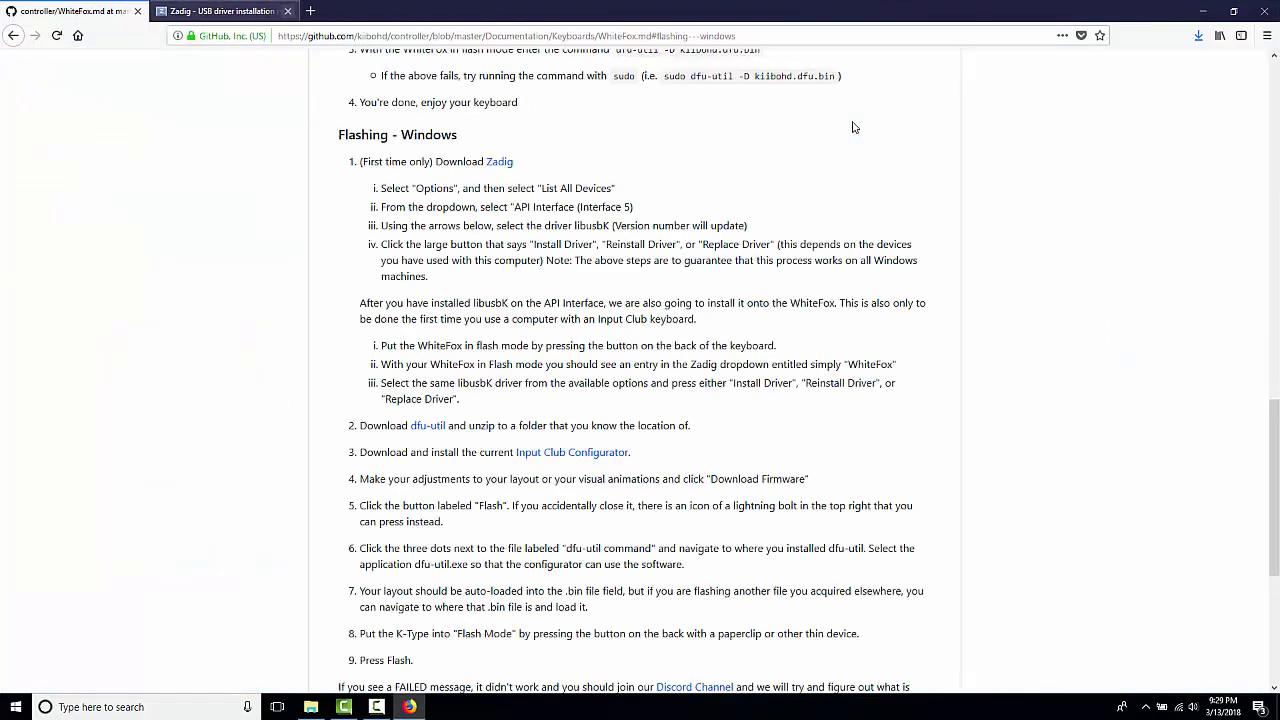
- Open the guide's Input Club Configurator link and save kiibohd-configurator-0.4.1-win.exe from the v0.4.1 release
scroll(853, 127, "down", 3)
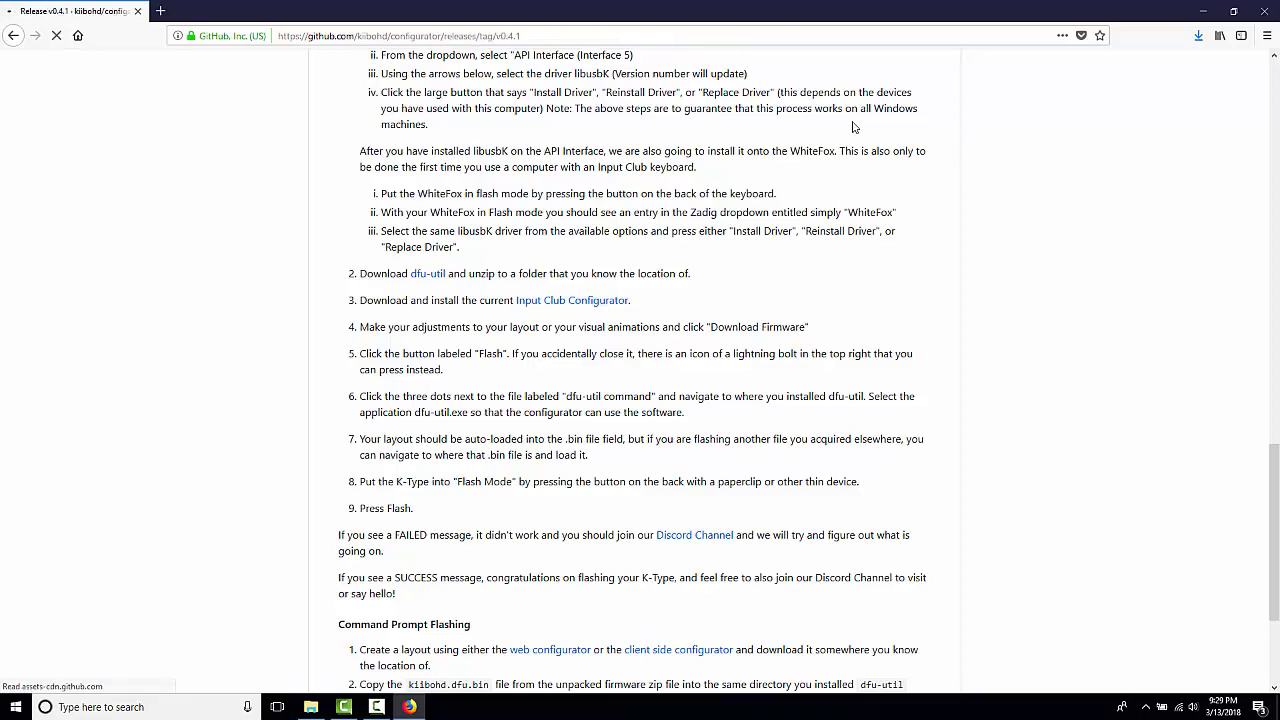
scroll(853, 127, "down", 3)
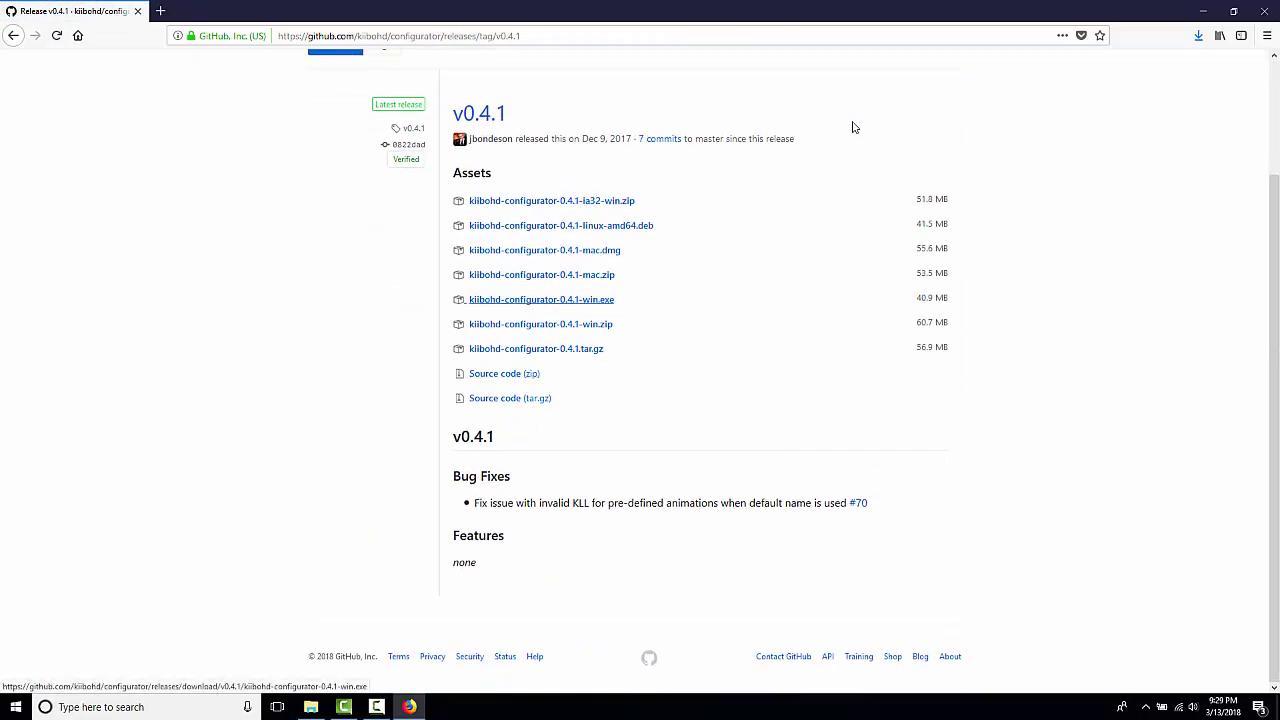
key("Return")
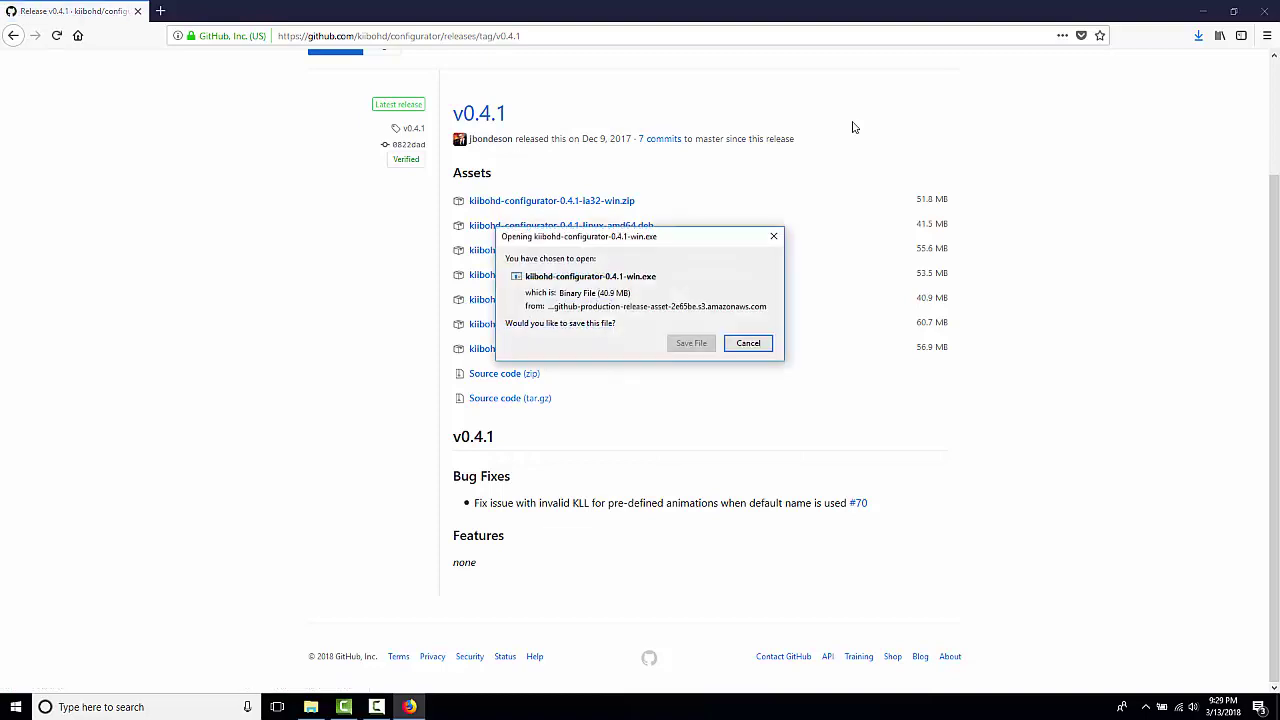
key("Return")
- Launch Kiibohd Configurator and choose The True Fox variant for the WhiteFox keyboard
key("super+s")
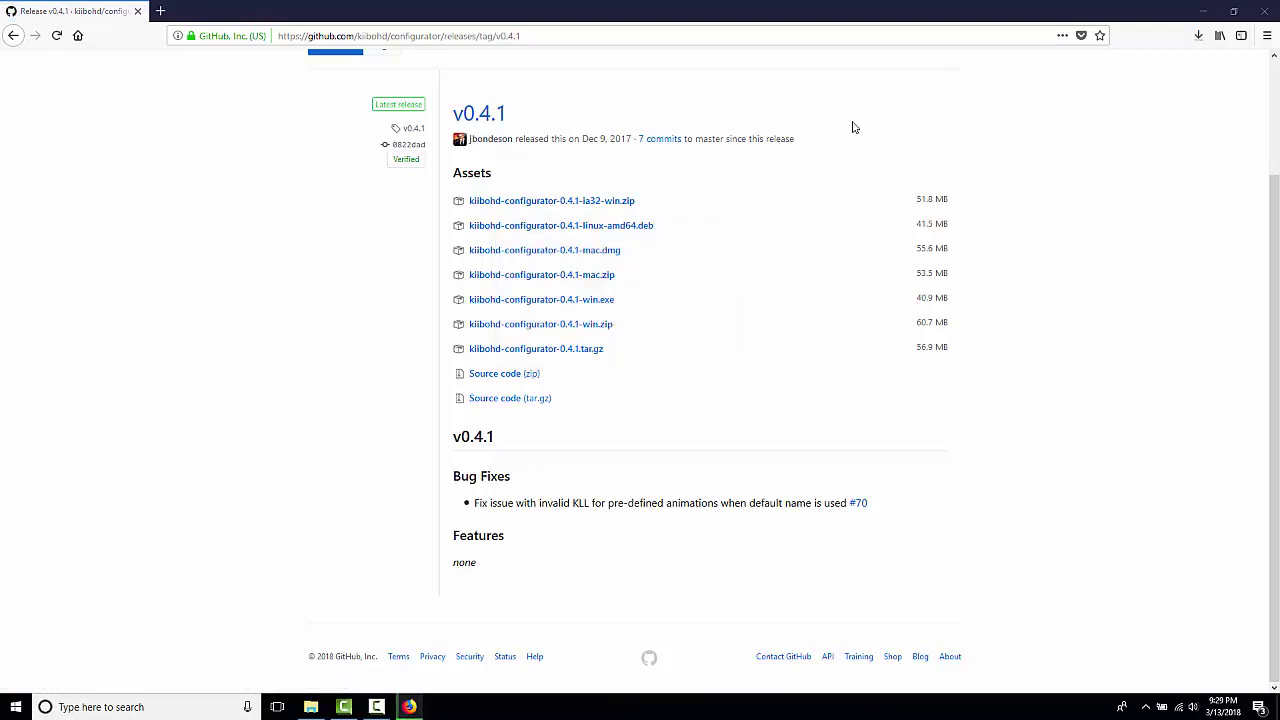
type("config")
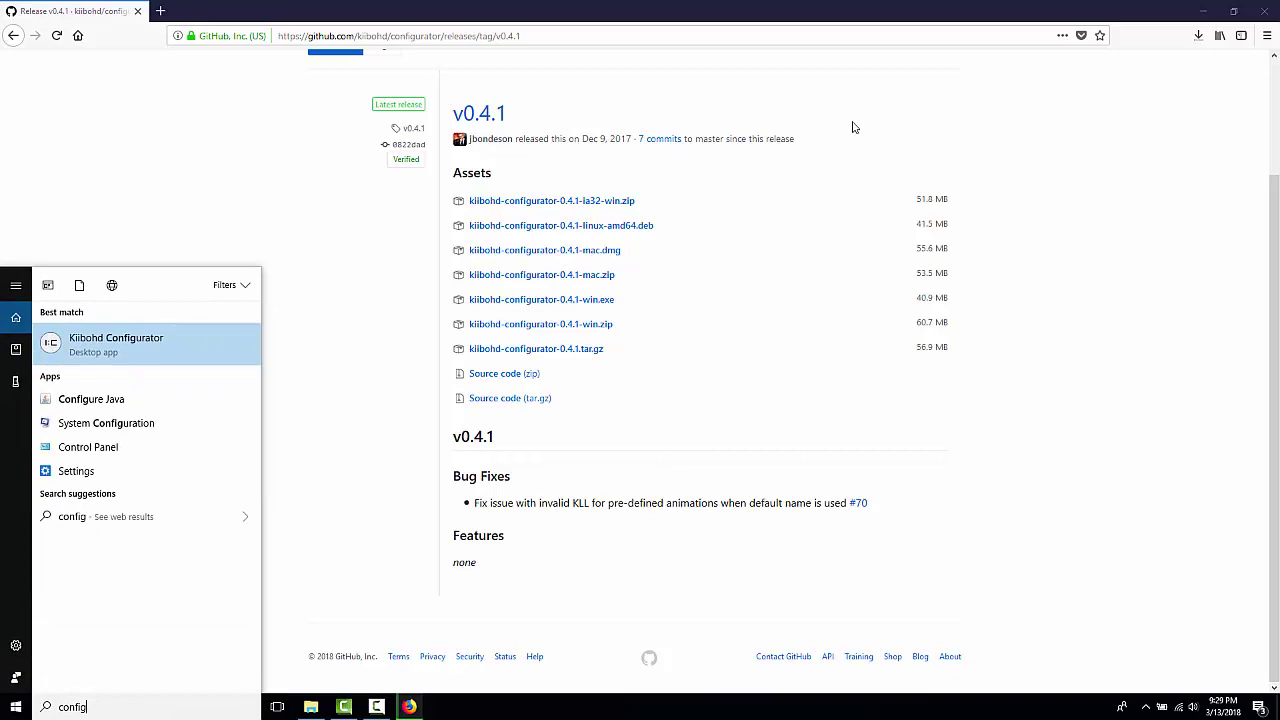
key("Return")
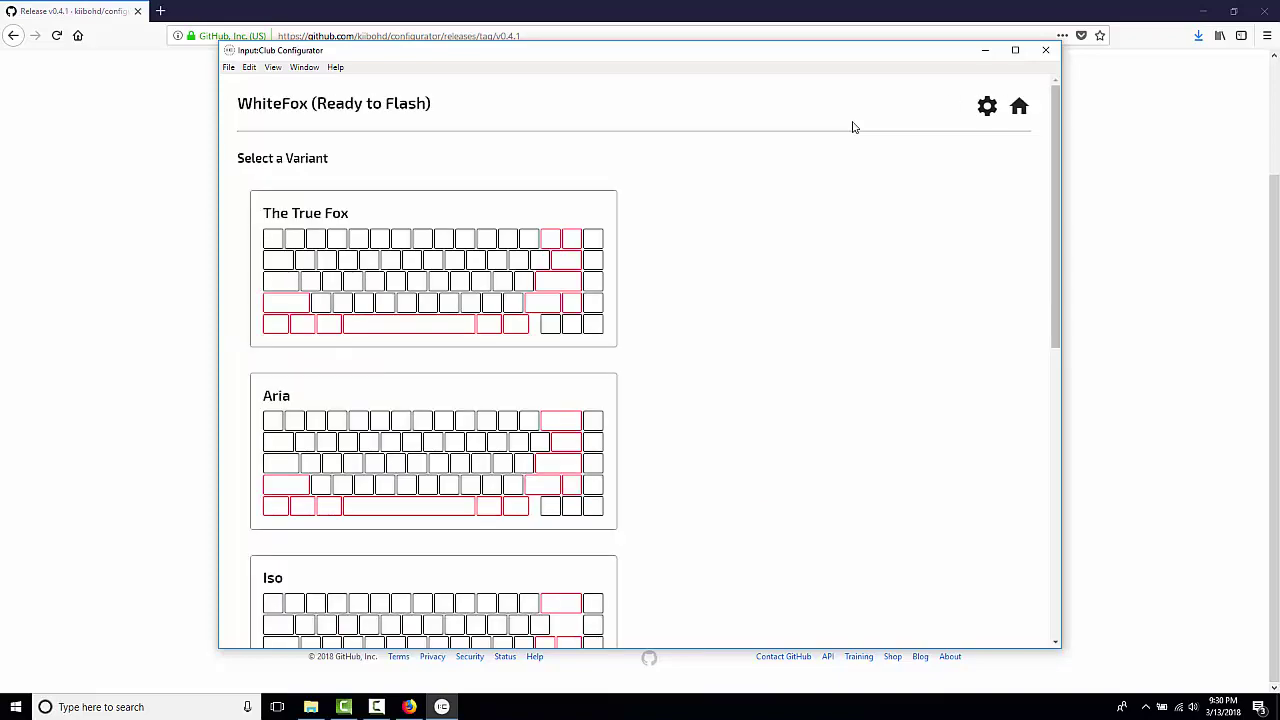
scroll(853, 127, "down", 6)
scroll(853, 127, "up", 4)
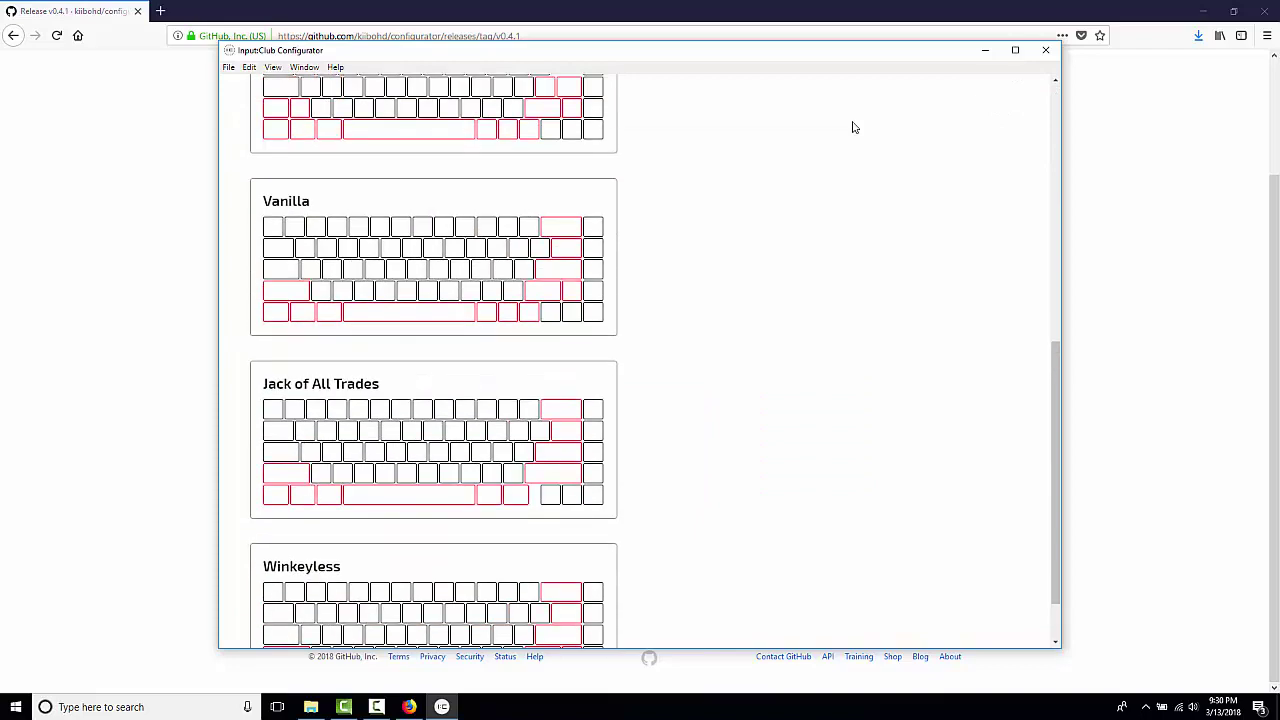
scroll(853, 127, "up", 3)
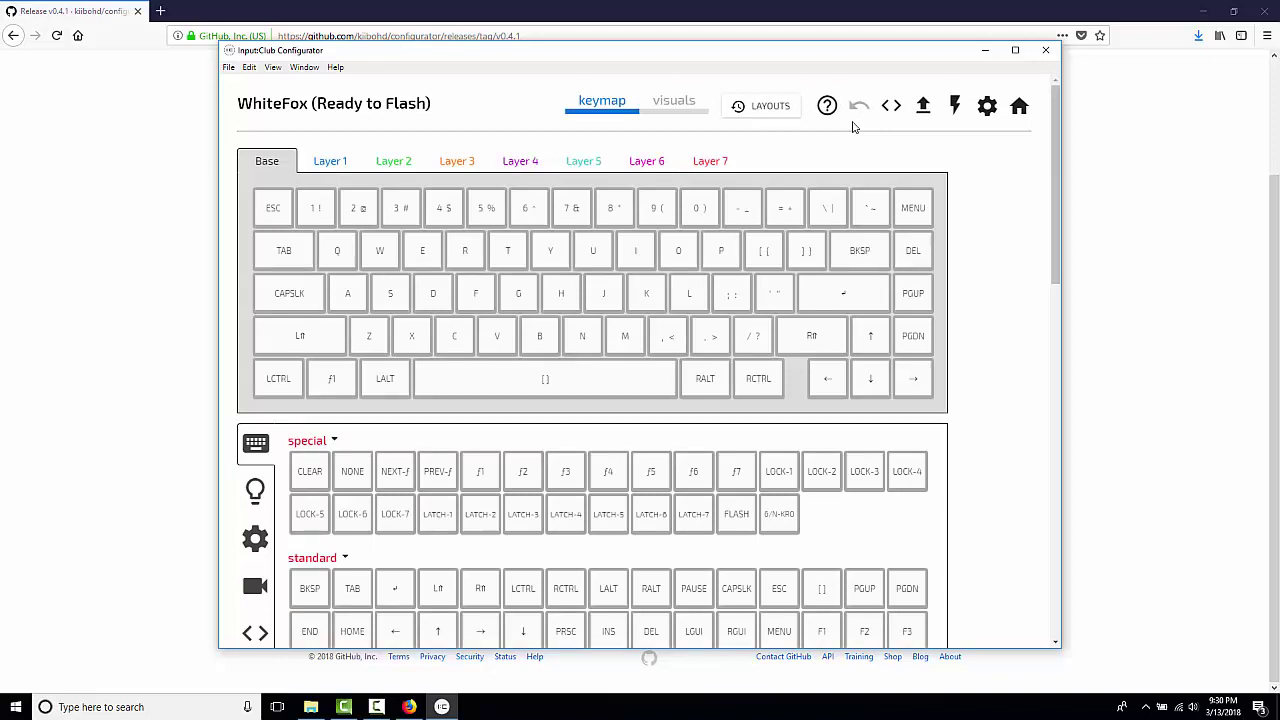
- Swap the Q and W keys on the Base layer of the keymap and download the firmware for flashing
key("q")
key("w")
key("Tab")
key("q")
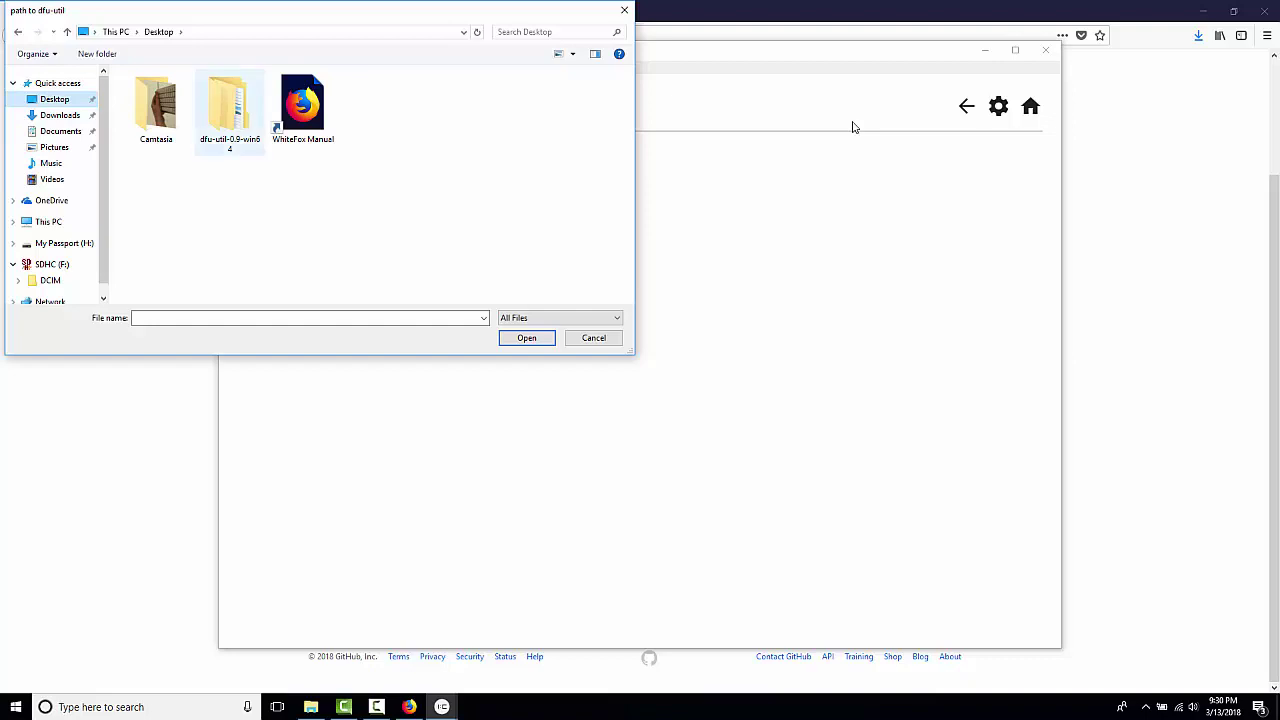
- Set the dfu-util command to the dfu-util application inside the desktop's dfu-util-0.9-win64 folder and flash the firmware to the WhiteFox
key("Return")
key("Down")
key("Return")
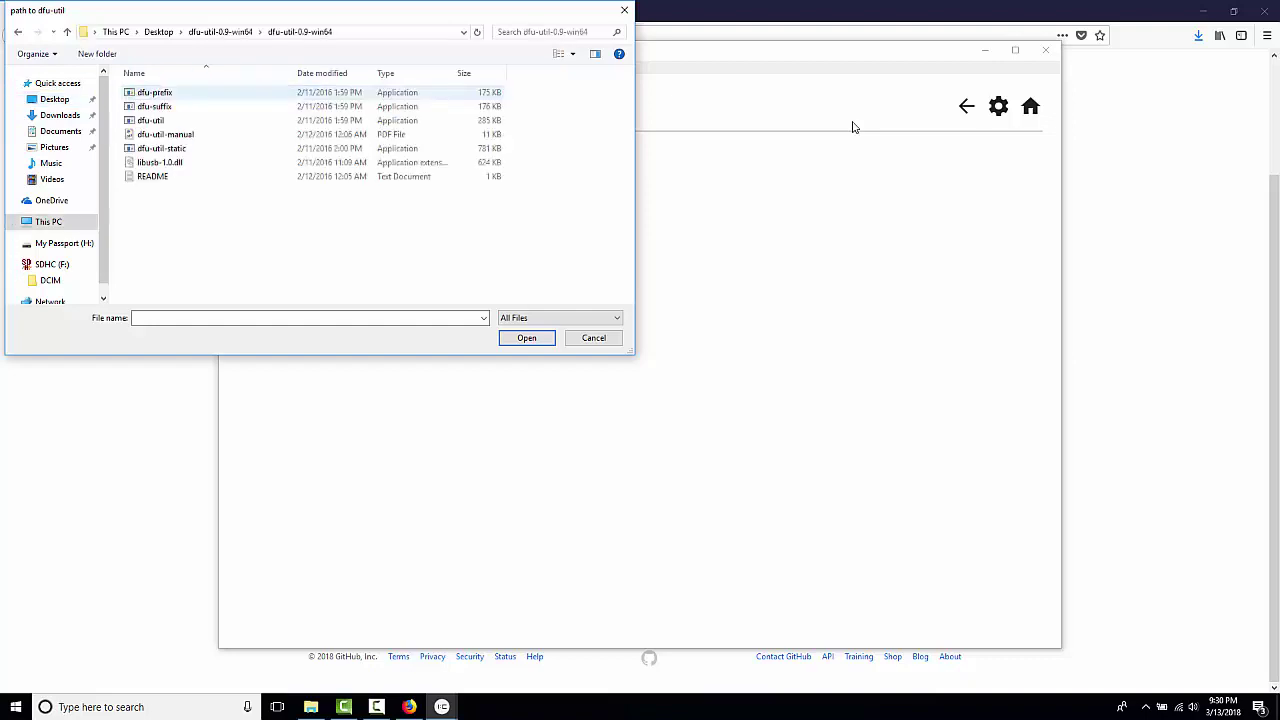
key("Down")
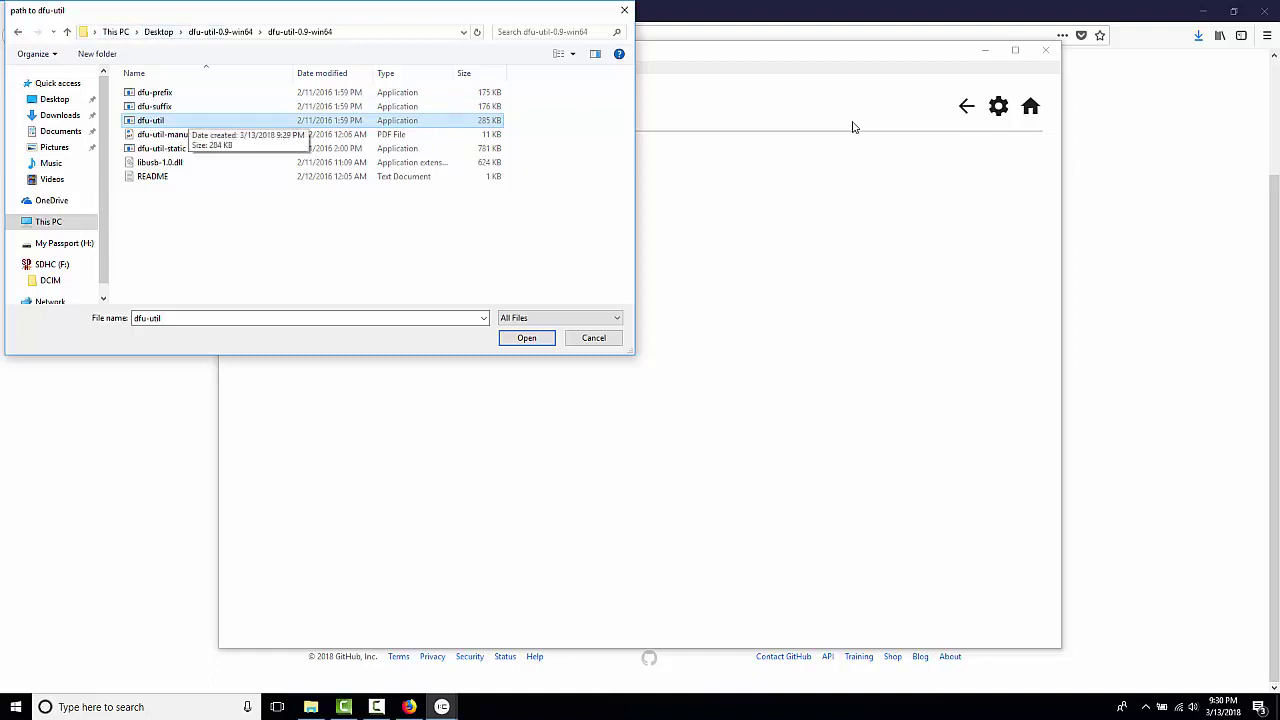
key("Return")
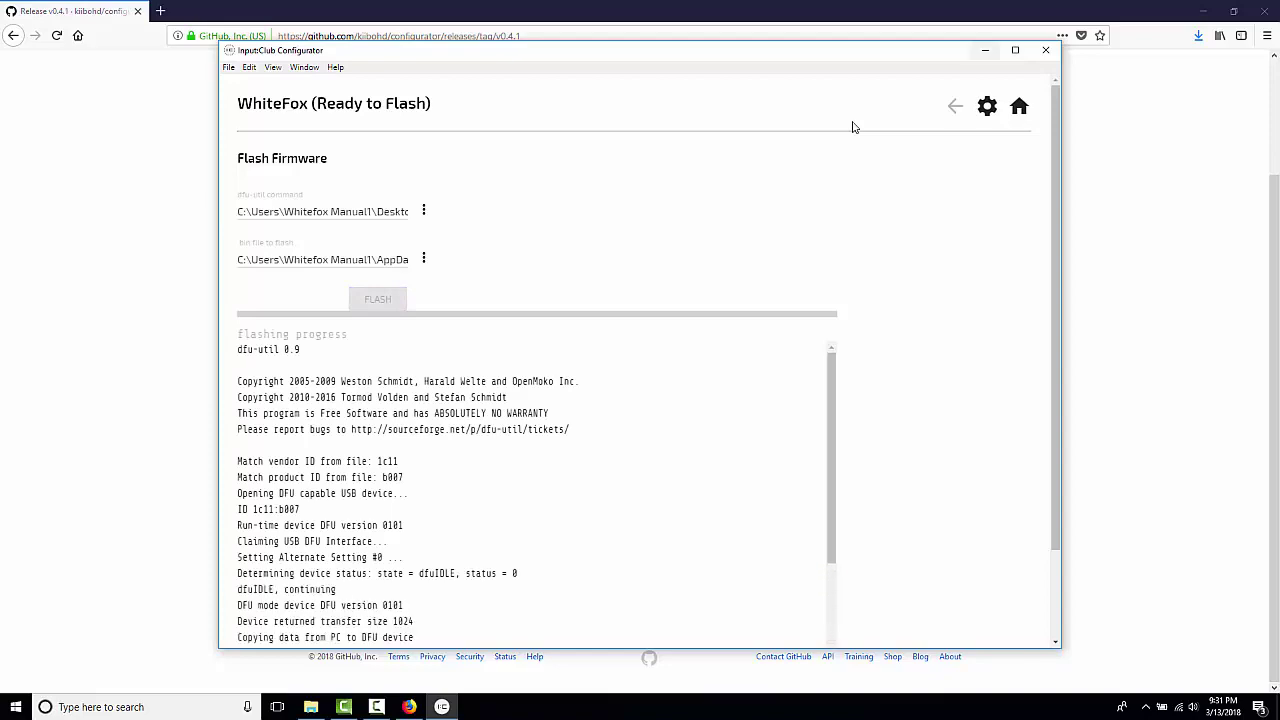
key("super+Up")
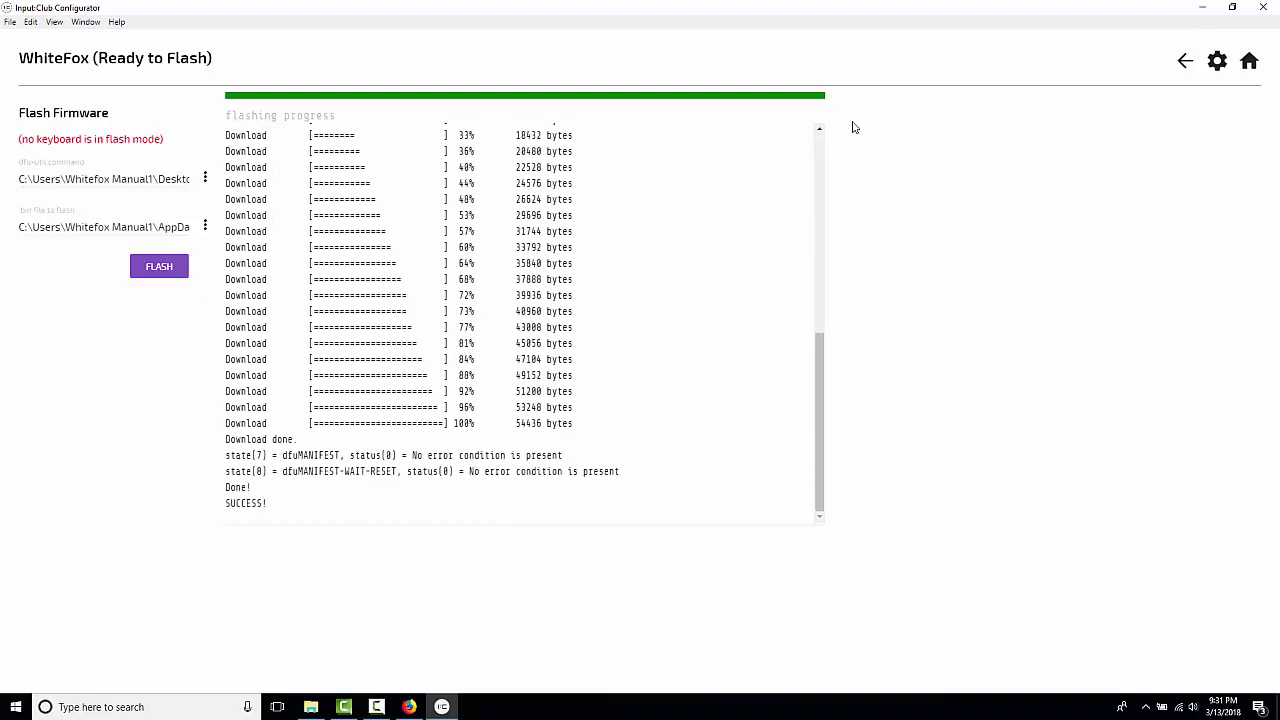
- Open Notepad and enter "wqert" to test the swapped Q and W keys
key("super")
type("no")
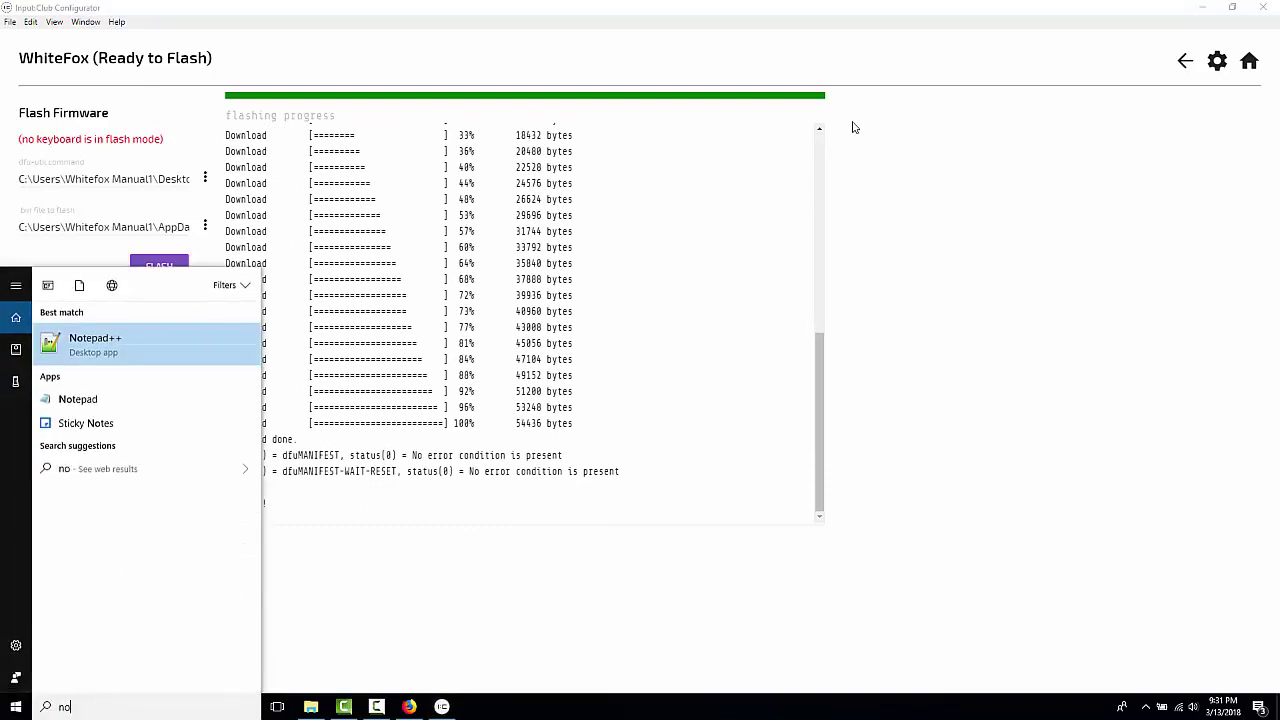
type("tepad")
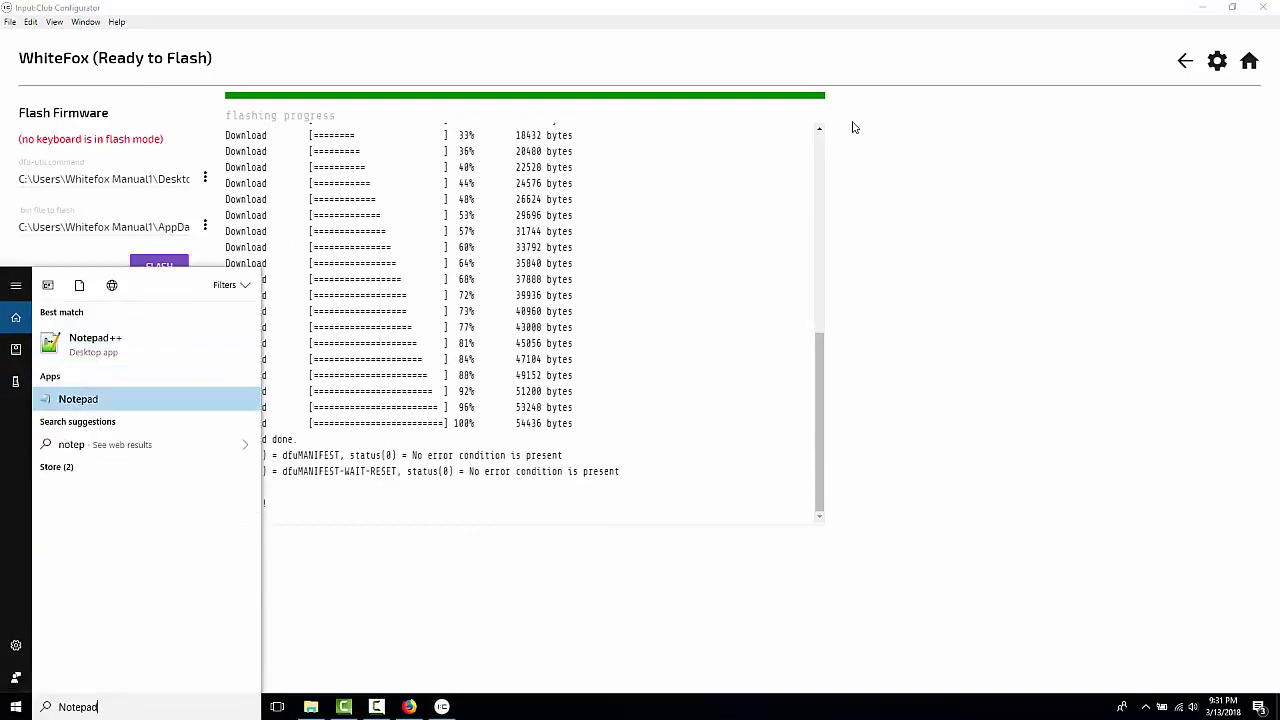
key("Return")
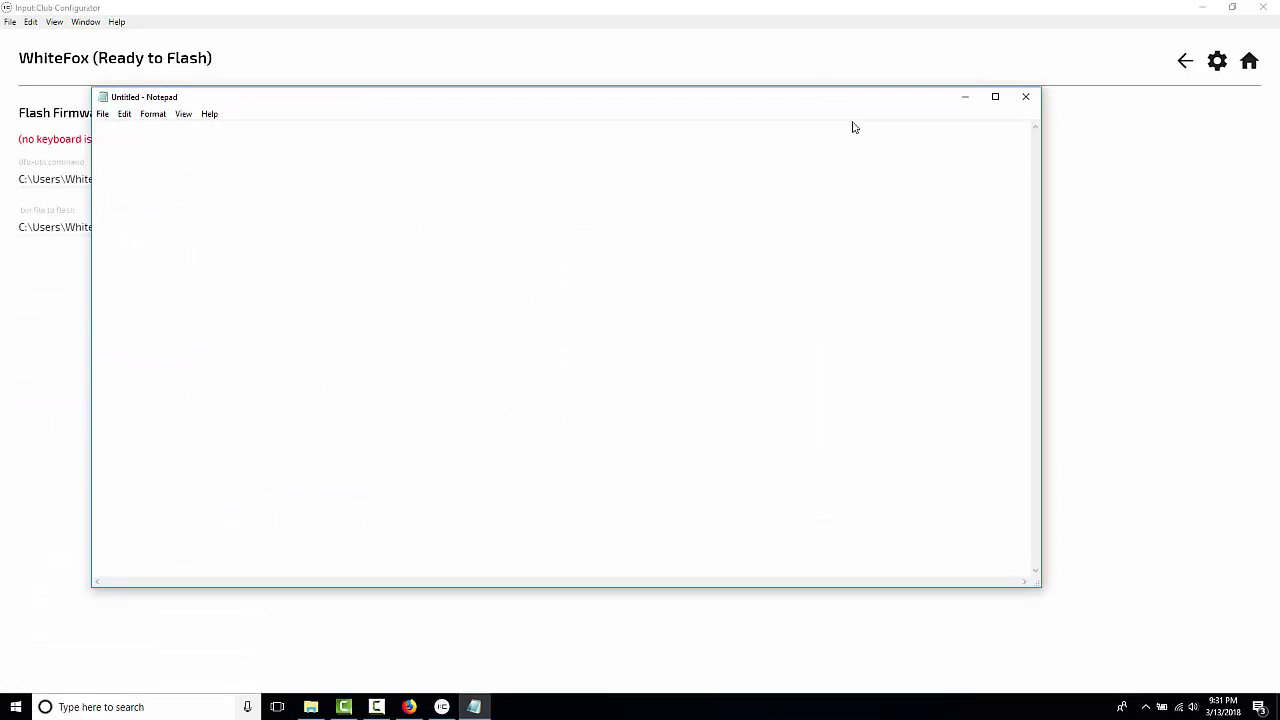
type("w")
type("o")
type("erty")
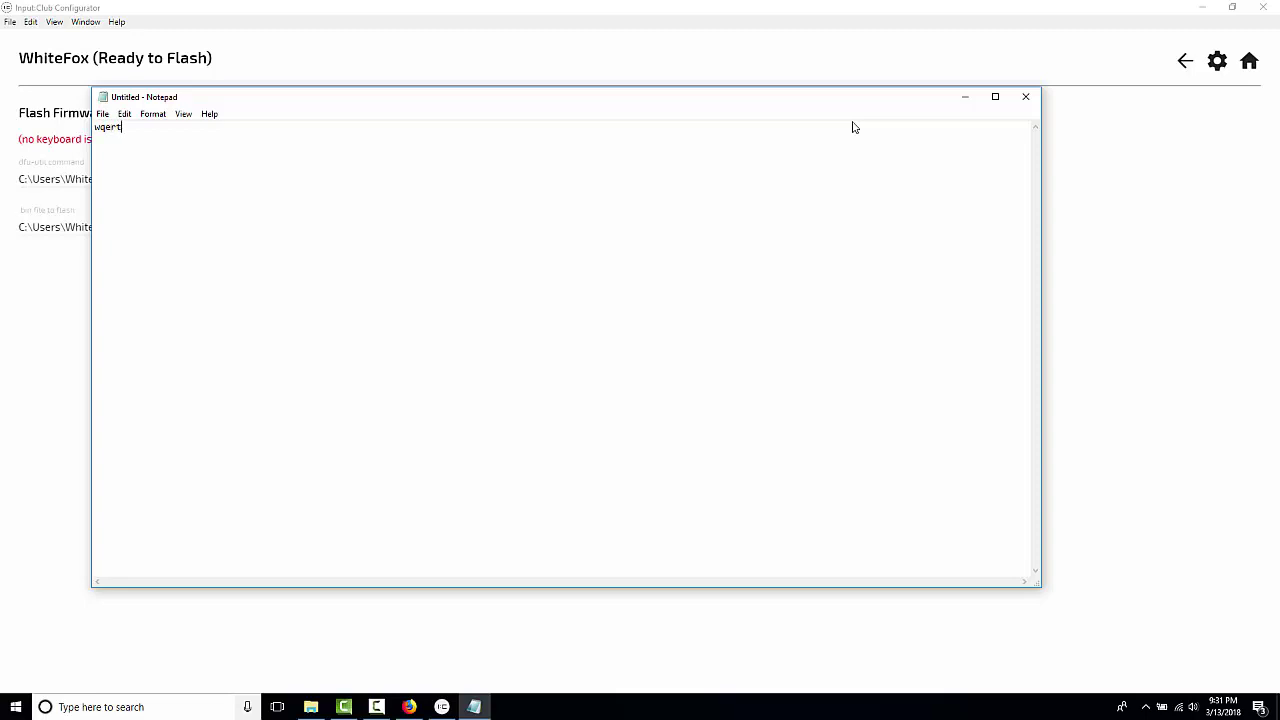